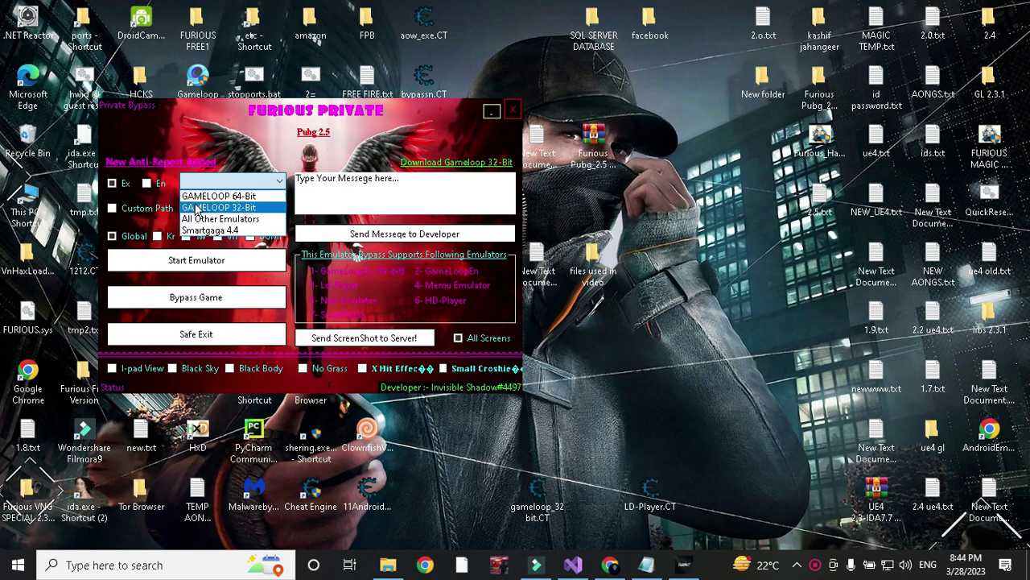
# Start the GAMELOOP 32-Bit emulator from the Furious Private bypass tool
pyautogui.click(184, 260)
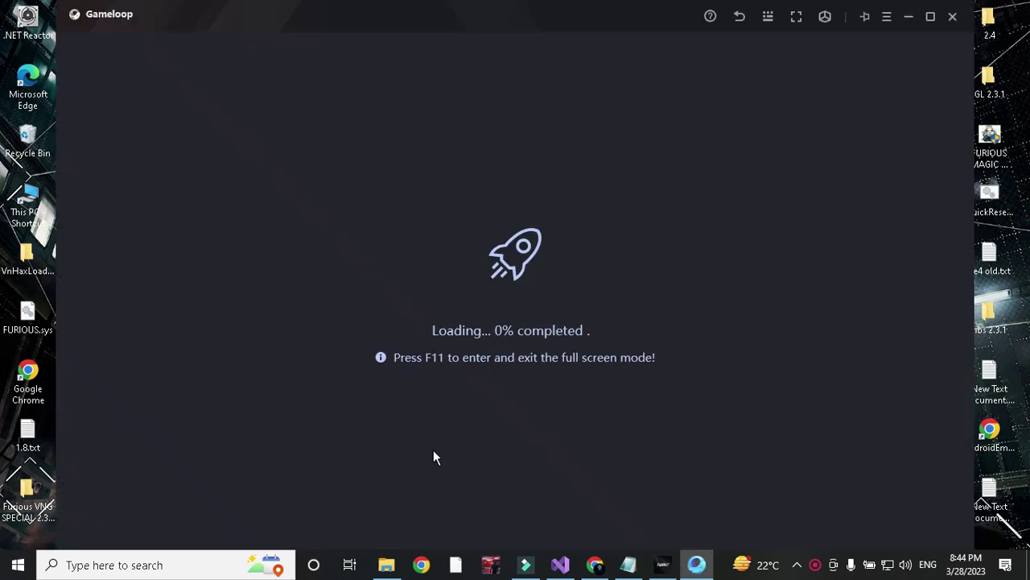
pyautogui.click(621, 416)
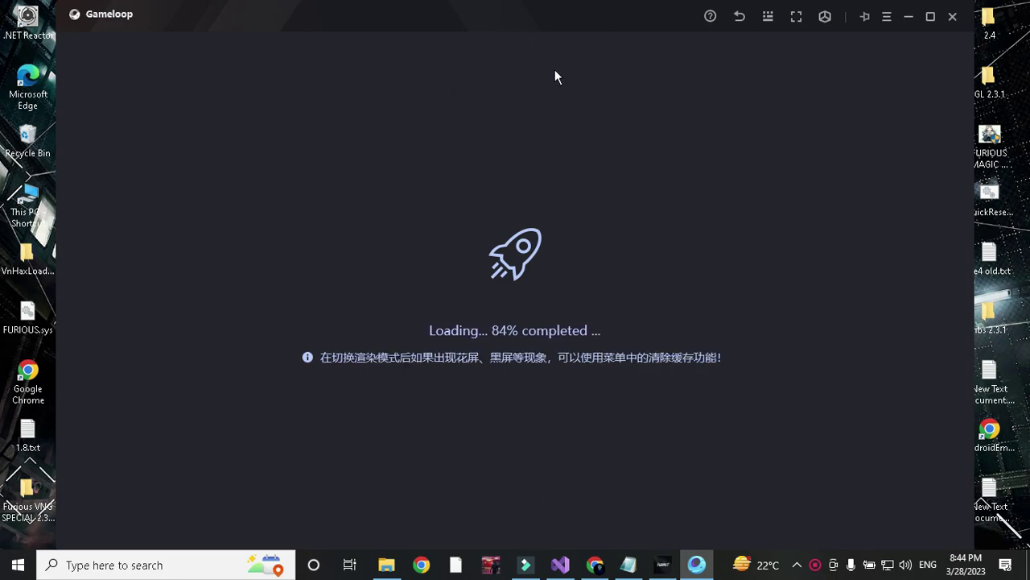
# Switch to Chrome, search Google for cheat engine and open the Cheat Engine downloads page
pyautogui.click(604, 564)
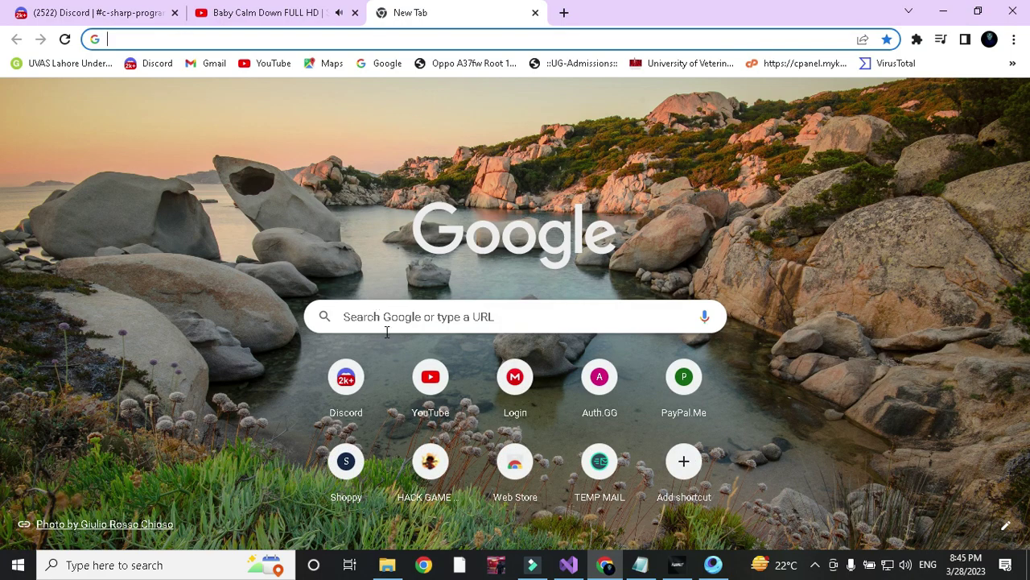
pyautogui.click(385, 314)
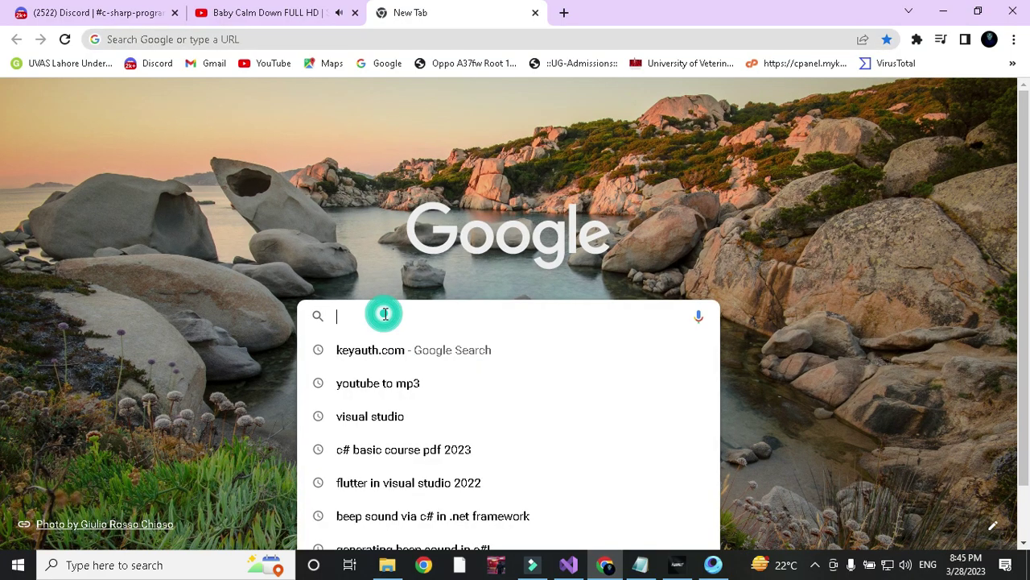
pyautogui.write('cheat e')
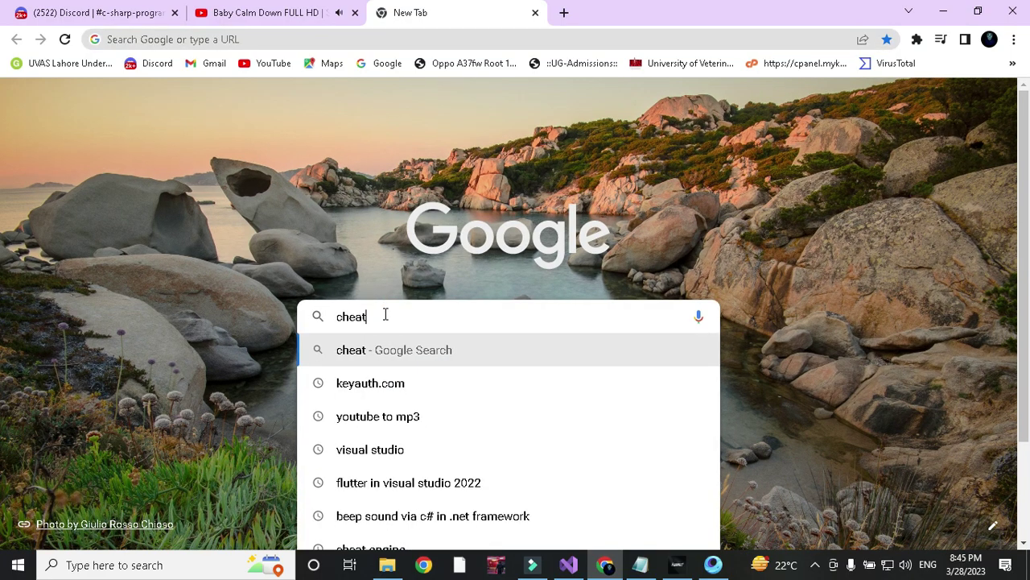
pyautogui.write('ngine')
pyautogui.press('Return')
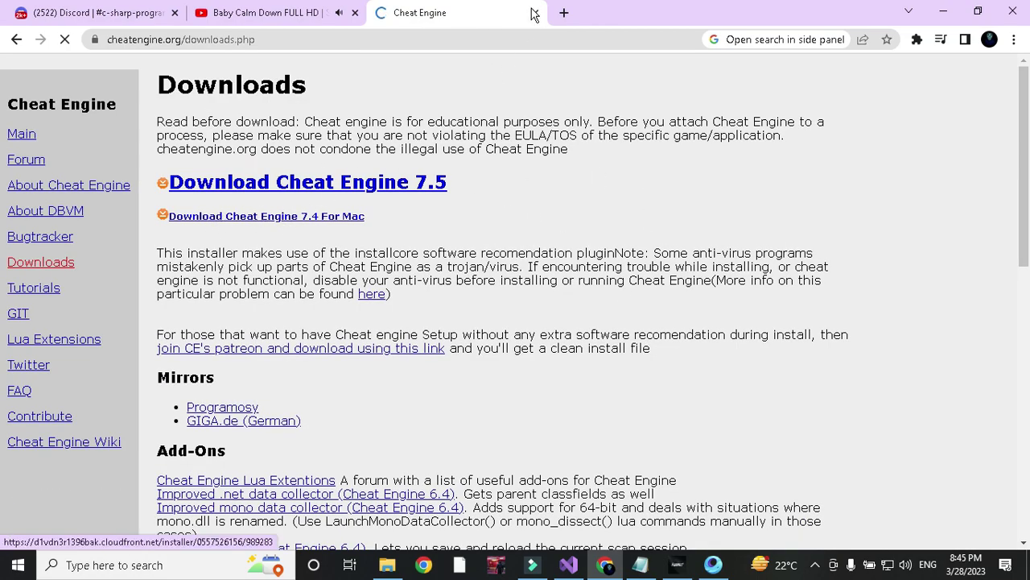
pyautogui.click(942, 11)
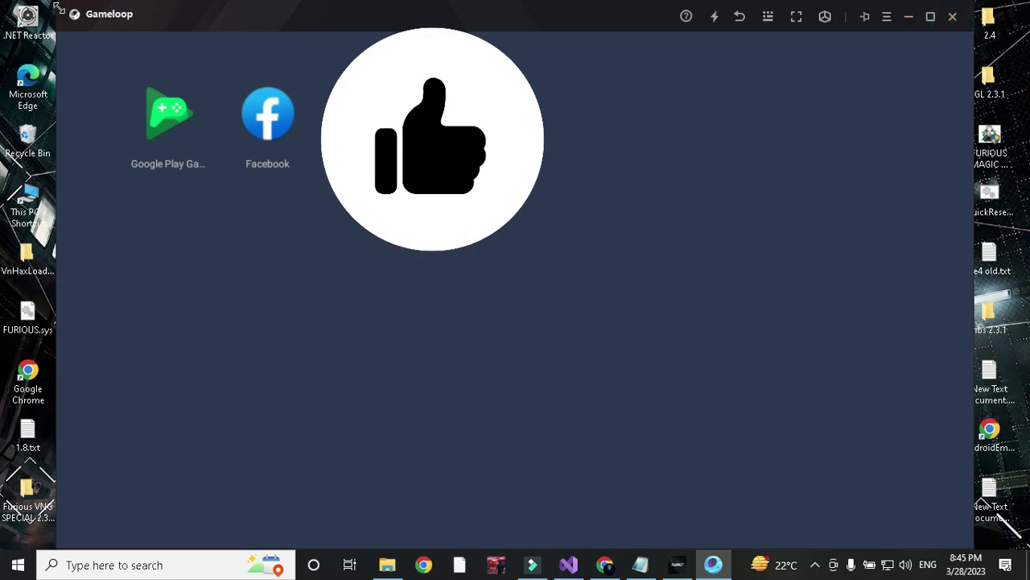
# Shrink the Gameloop window to uncover the bypass tool and start the emulator again
pyautogui.moveTo(211, 159); pyautogui.dragTo(209, 160)
pyautogui.moveTo(420, 184); pyautogui.dragTo(509, 97)
pyautogui.moveTo(547, 67); pyautogui.dragTo(512, 9)
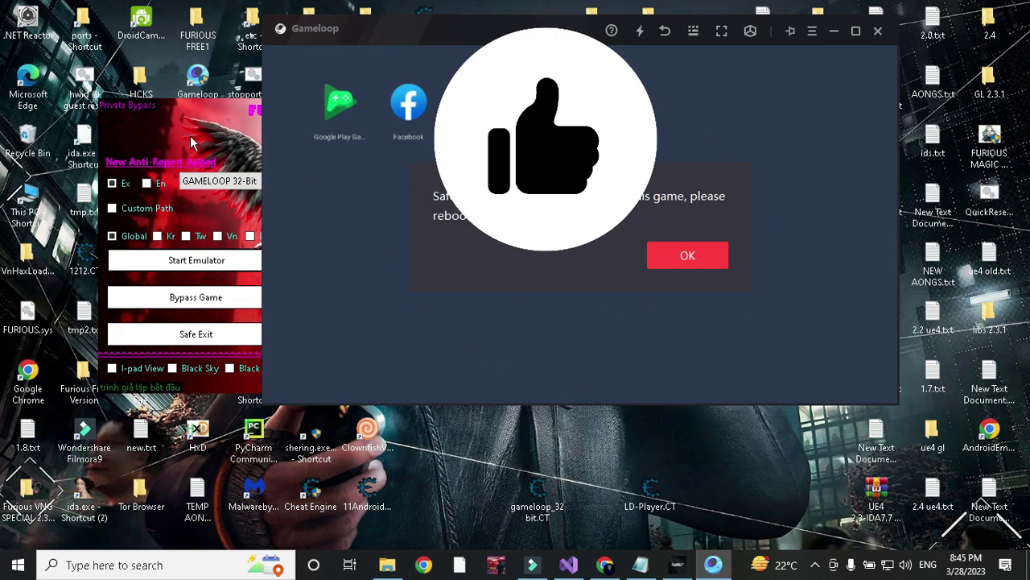
pyautogui.click(219, 121)
pyautogui.moveTo(213, 135); pyautogui.dragTo(172, 126)
pyautogui.click(166, 250)
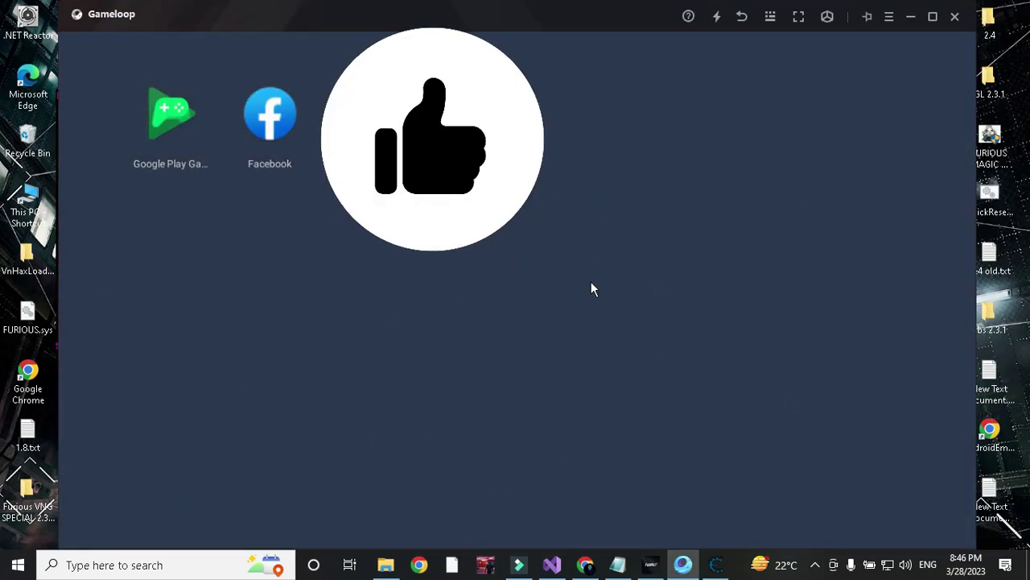
# Switch to Cheat Engine and open the AndroidEmulatorEx.exe process as the scan target
pyautogui.click(717, 565)
pyautogui.click(98, 120)
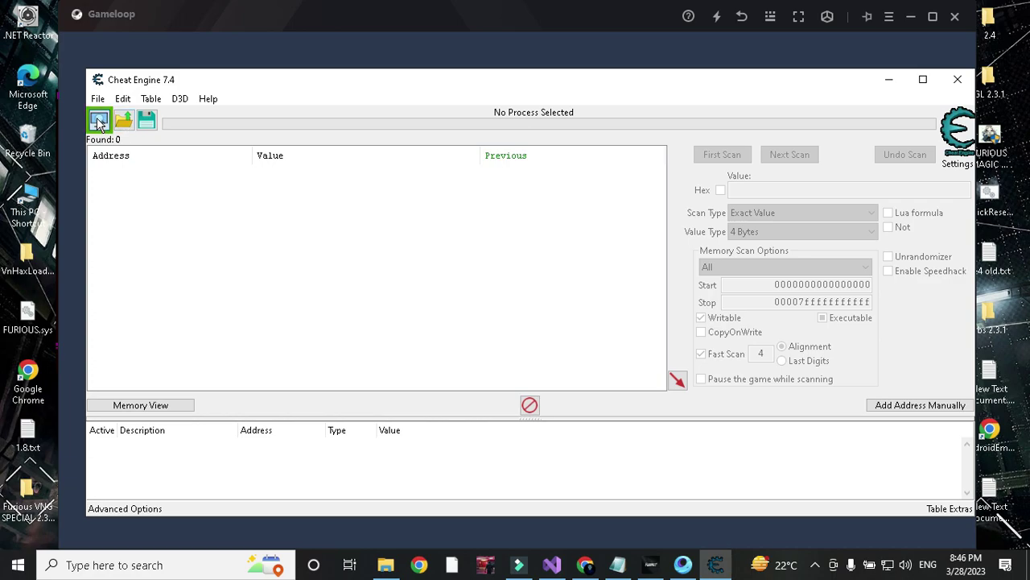
pyautogui.click(928, 190)
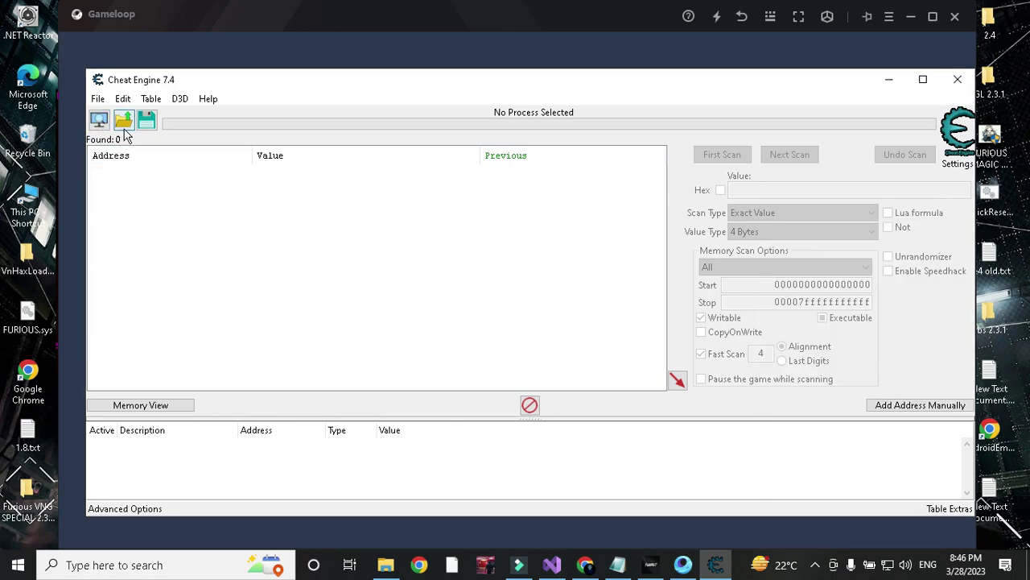
pyautogui.click(98, 121)
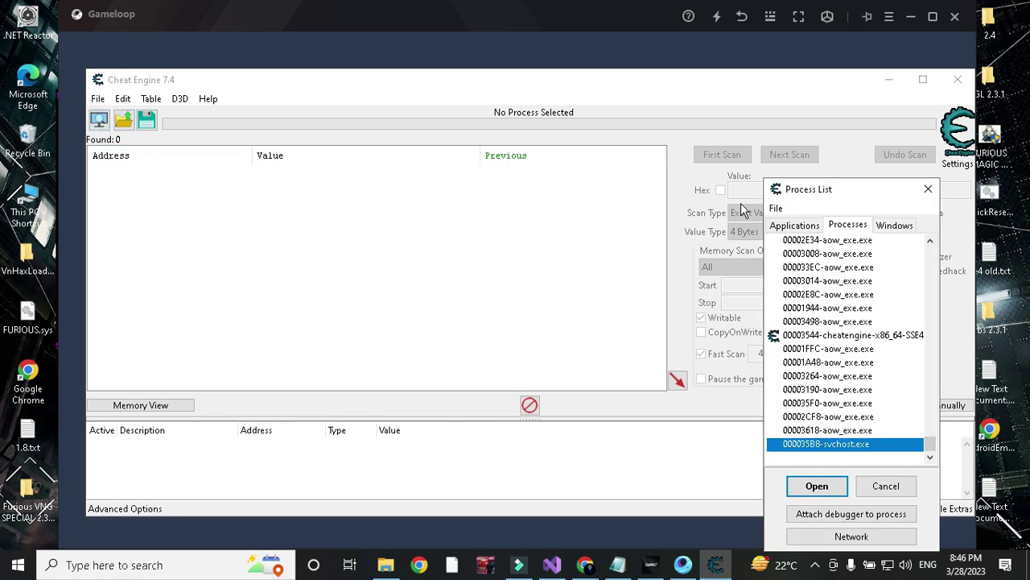
pyautogui.moveTo(847, 197); pyautogui.dragTo(433, 102)
pyautogui.scroll(2, 442, 345)
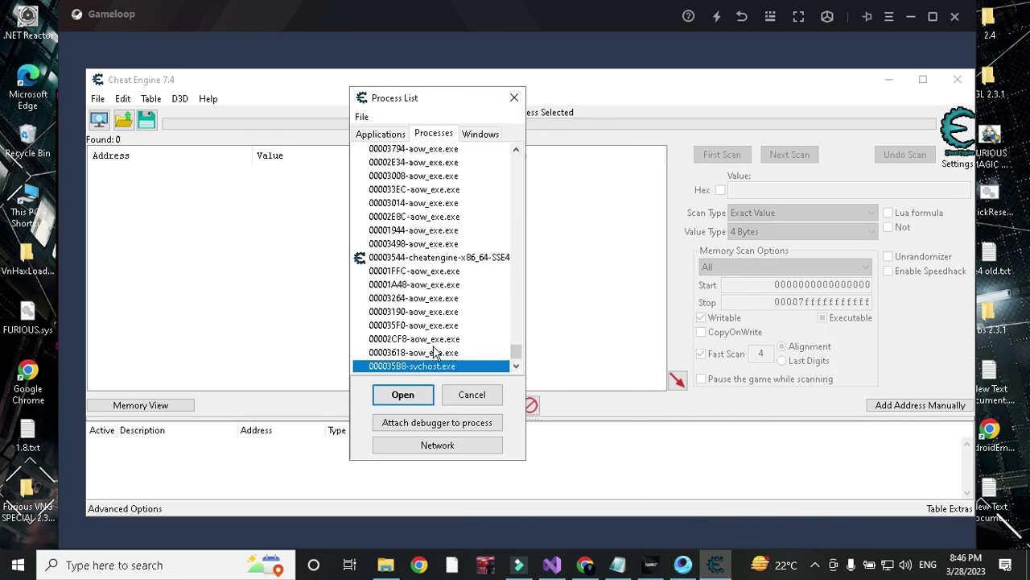
pyautogui.scroll(5, 434, 352)
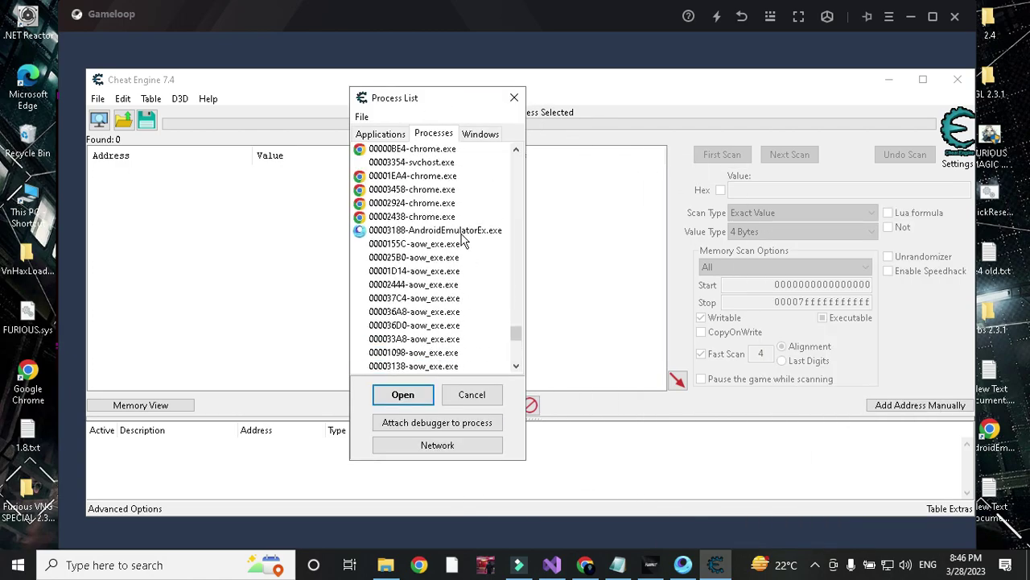
pyautogui.click(463, 231)
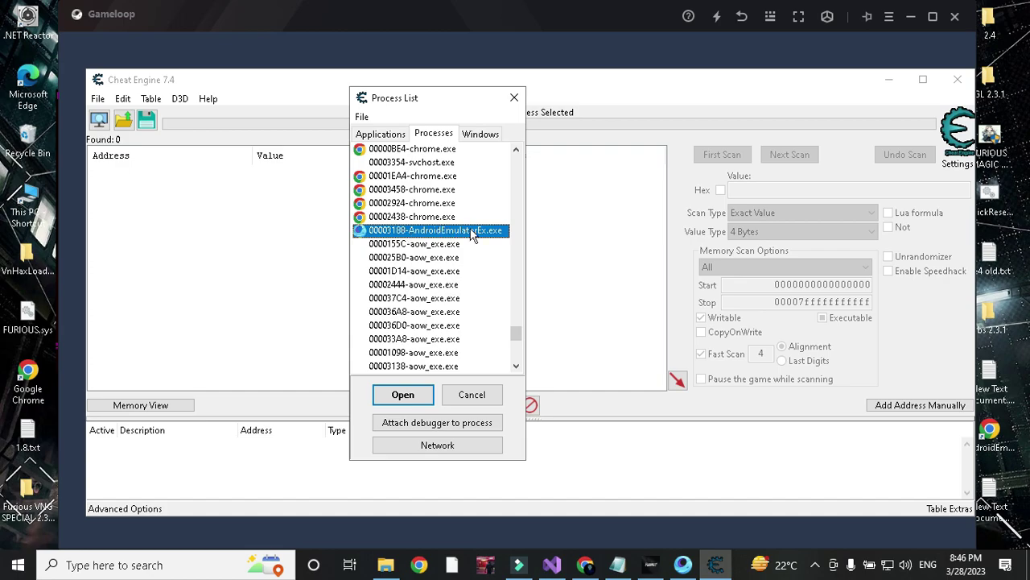
pyautogui.click(403, 396)
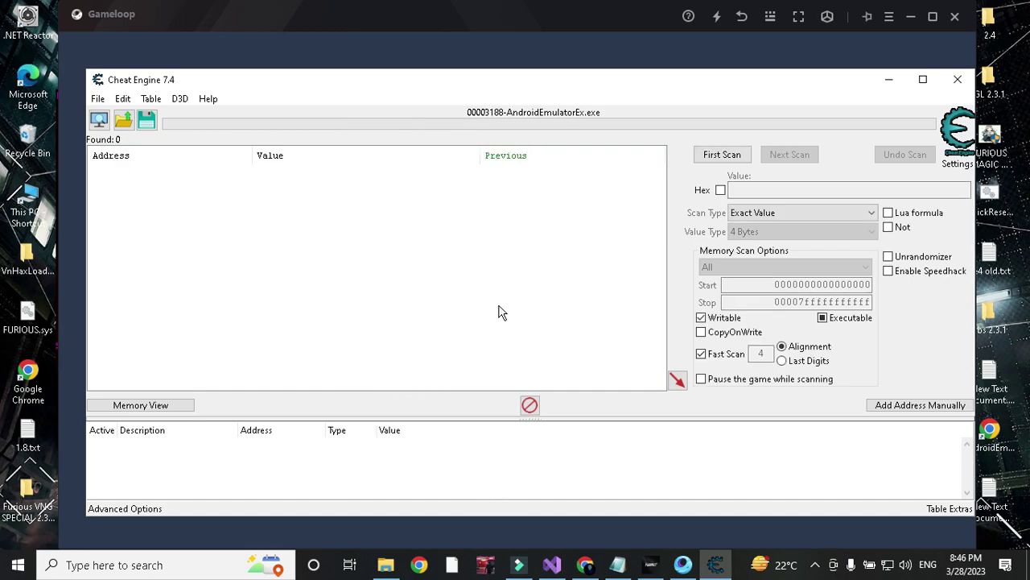
pyautogui.click(614, 284)
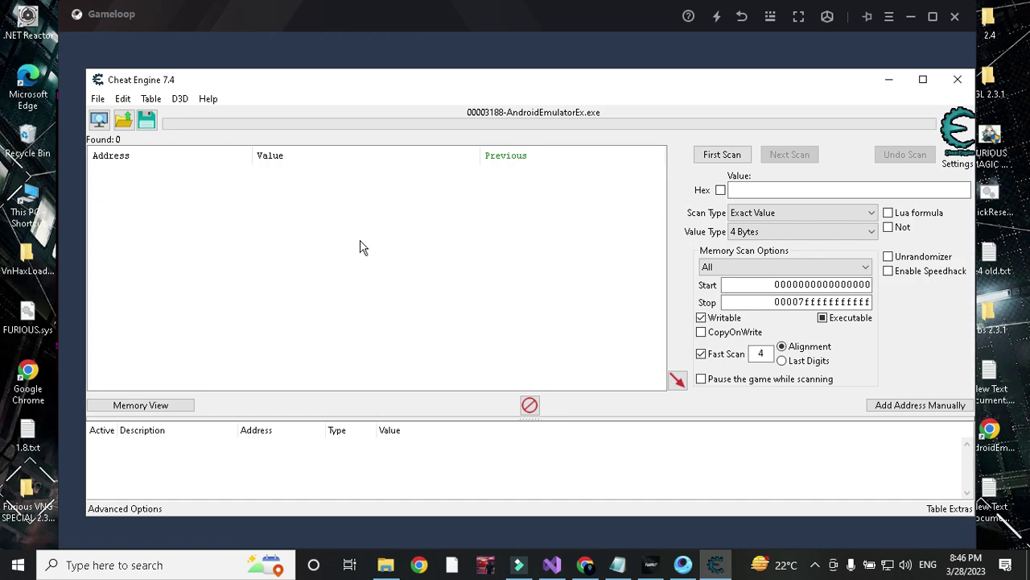
# Set the scan's value type to Array of byte
pyautogui.moveTo(505, 81); pyautogui.dragTo(487, 76)
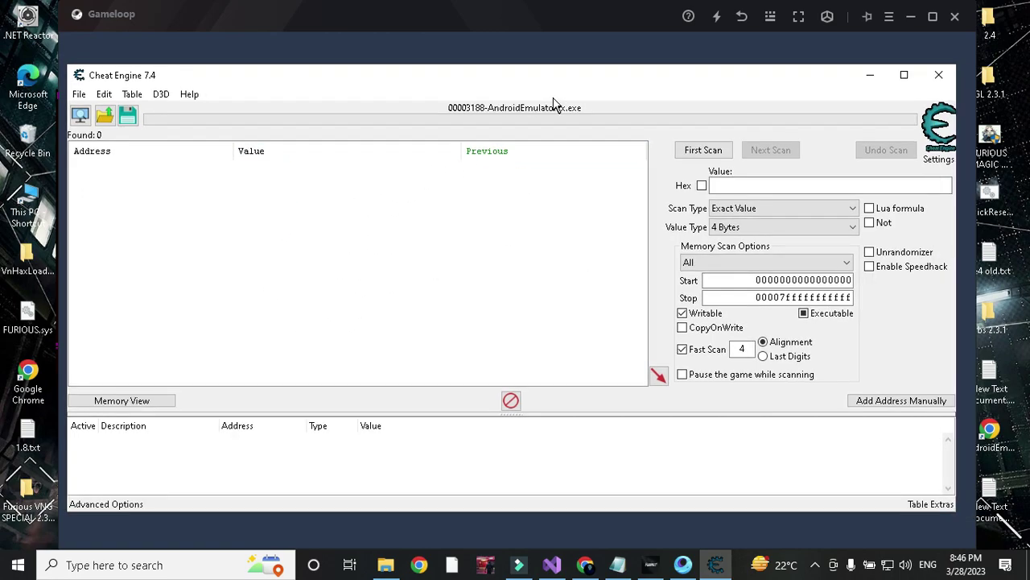
pyautogui.click(737, 227)
pyautogui.click(735, 333)
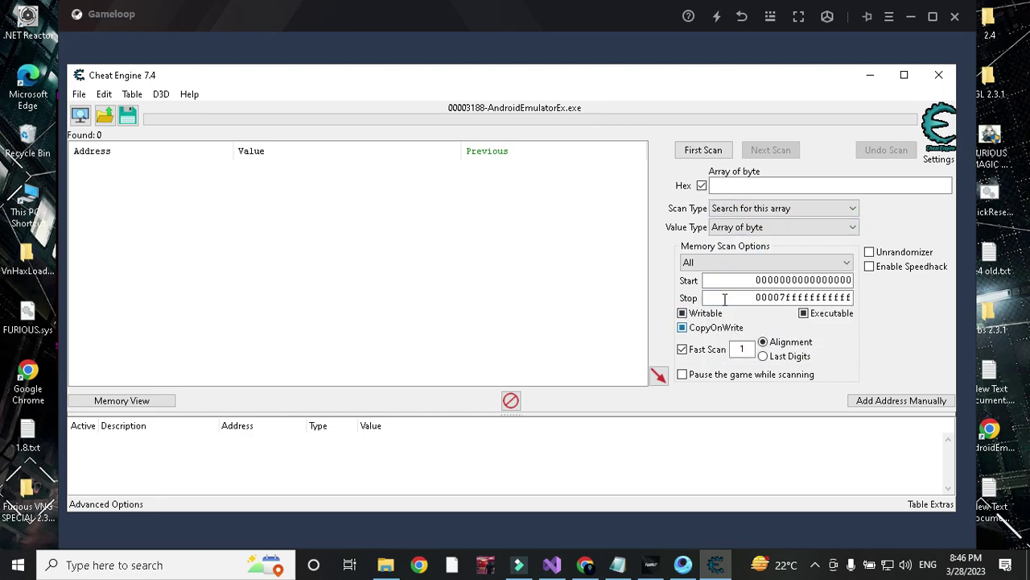
# Switch to New Text Document (5).txt in Notepad and copy the byte pattern E9 ?? ?? 2? 00 ?? from its first line
pyautogui.click(618, 565)
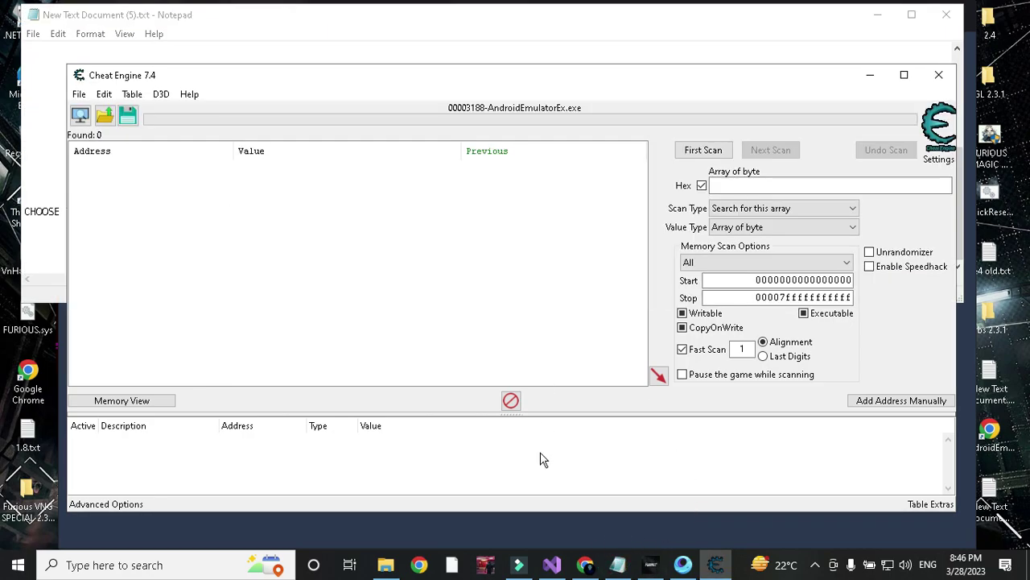
pyautogui.click(219, 9)
pyautogui.moveTo(957, 201); pyautogui.dragTo(860, 69)
pyautogui.click(293, 135)
pyautogui.click(104, 48)
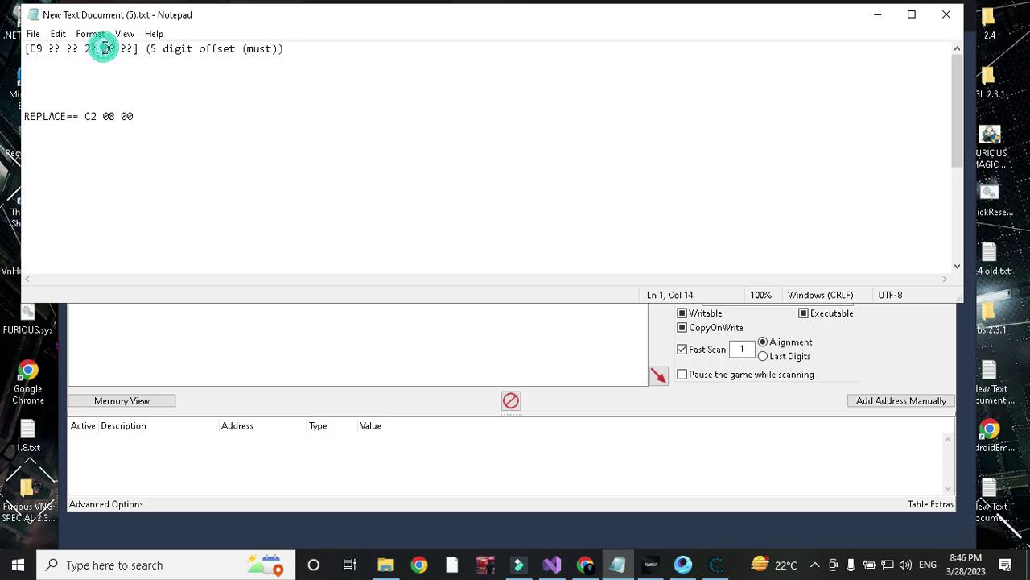
pyautogui.moveTo(136, 49); pyautogui.dragTo(32, 50)
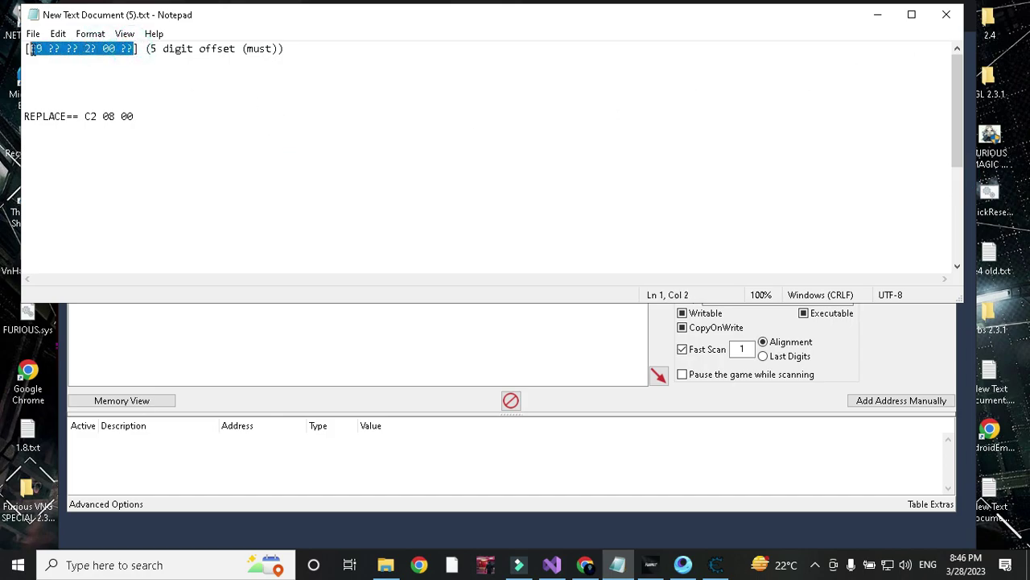
pyautogui.click(51, 69)
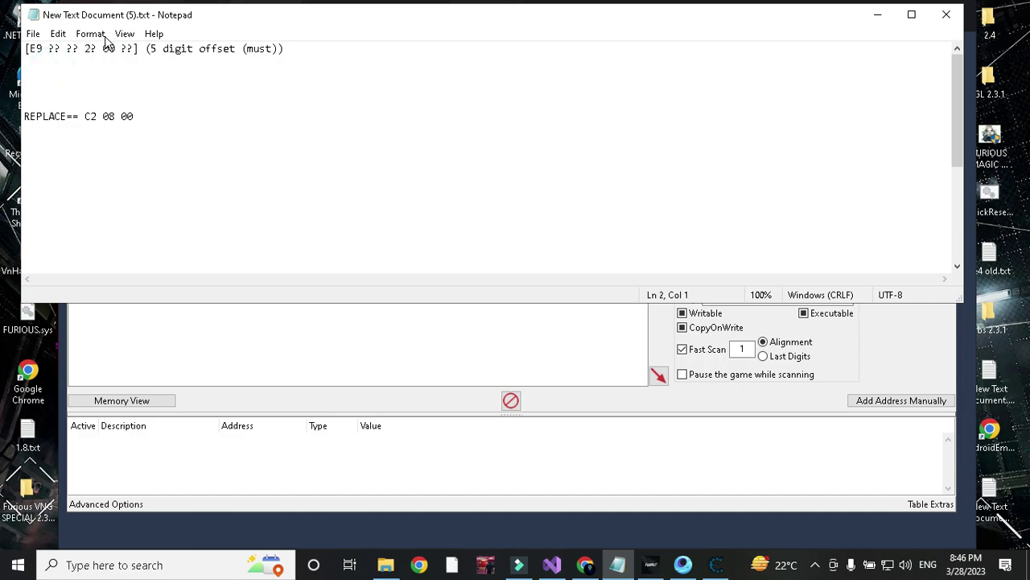
pyautogui.moveTo(30, 49); pyautogui.dragTo(118, 48)
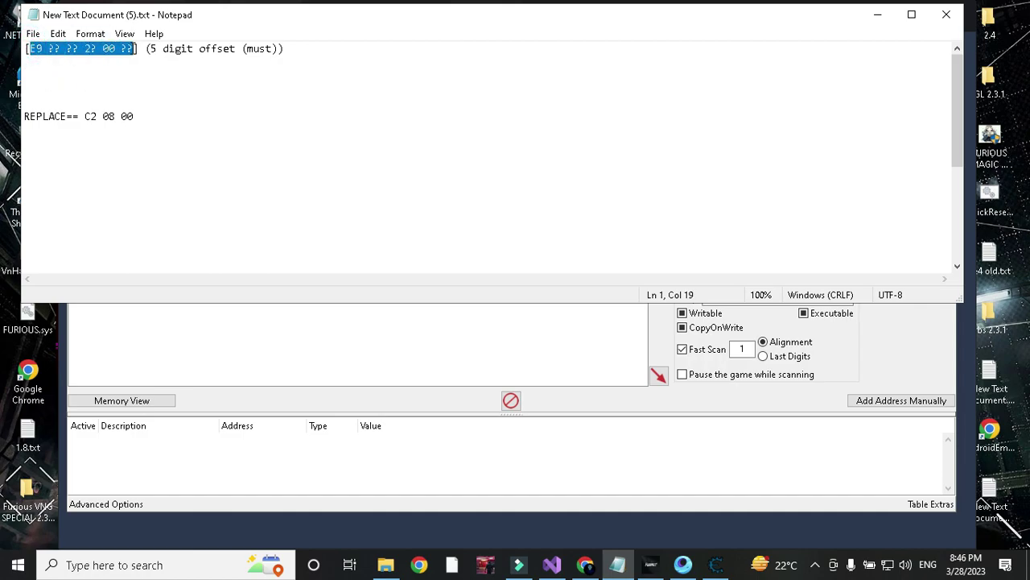
pyautogui.rightClick(126, 47)
pyautogui.click(154, 95)
# Run a first scan in Cheat Engine for the copied byte array E9 ?? ?? 2? 00 ??
pyautogui.click(569, 355)
pyautogui.rightClick(731, 184)
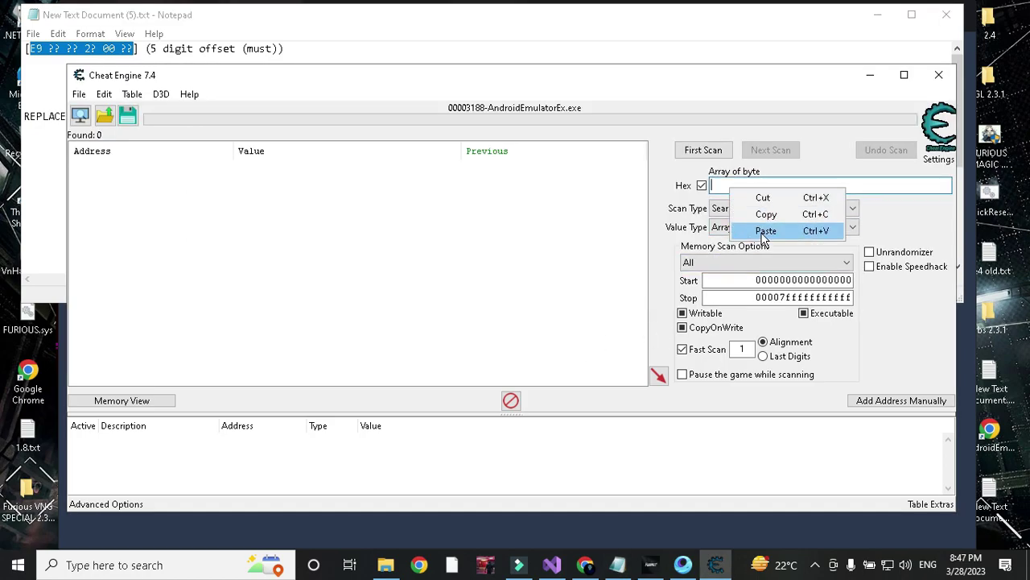
pyautogui.click(764, 230)
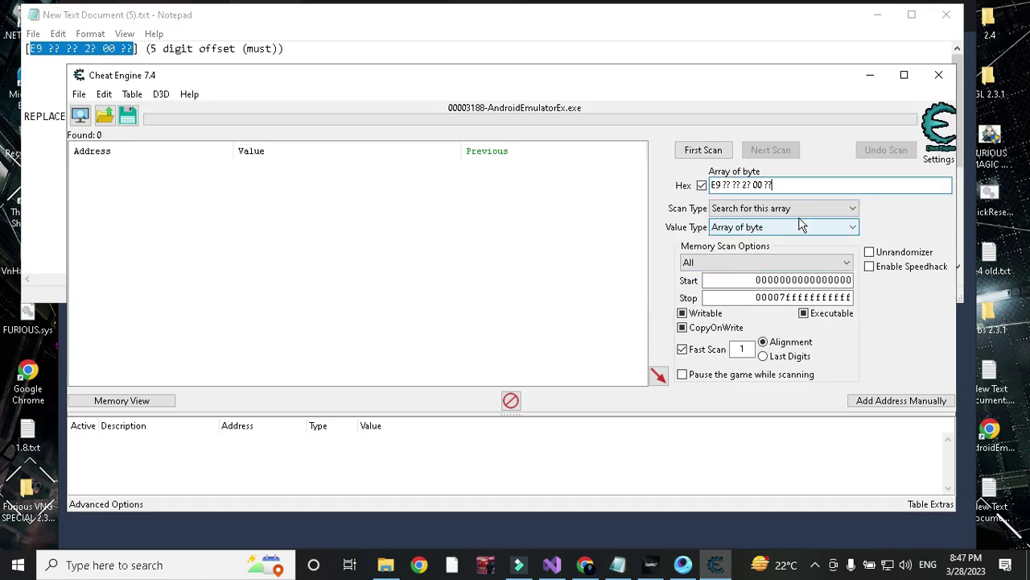
pyautogui.click(703, 150)
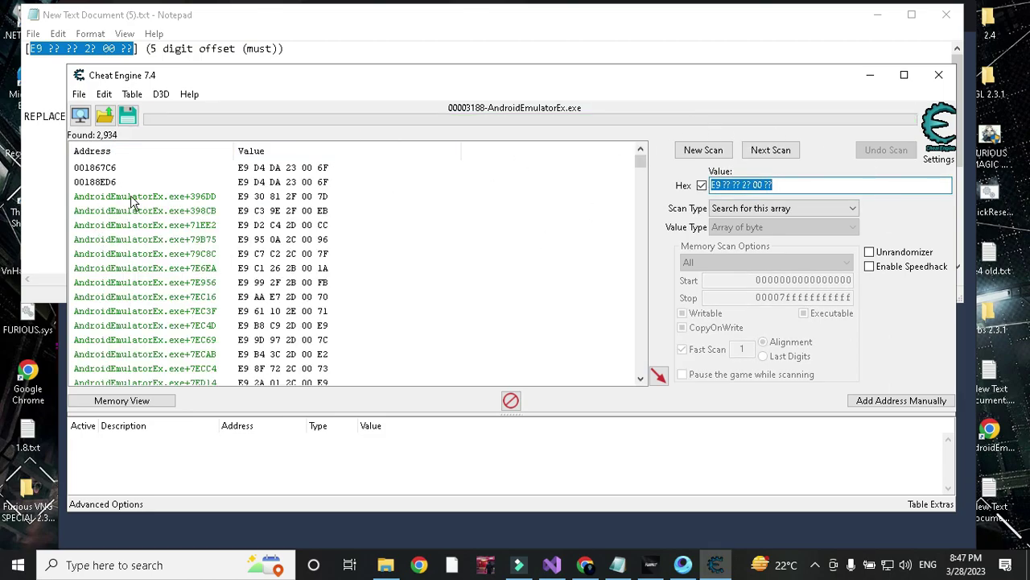
# Look through the found addresses and read the Notepad note on which offset to choose
pyautogui.click(132, 200)
pyautogui.scroll(-3, 177, 338)
pyautogui.click(174, 227)
pyautogui.scroll(-1, 265, 322)
pyautogui.scroll(-1, 322, 271)
pyautogui.moveTo(640, 160); pyautogui.dragTo(643, 165)
pyautogui.click(207, 22)
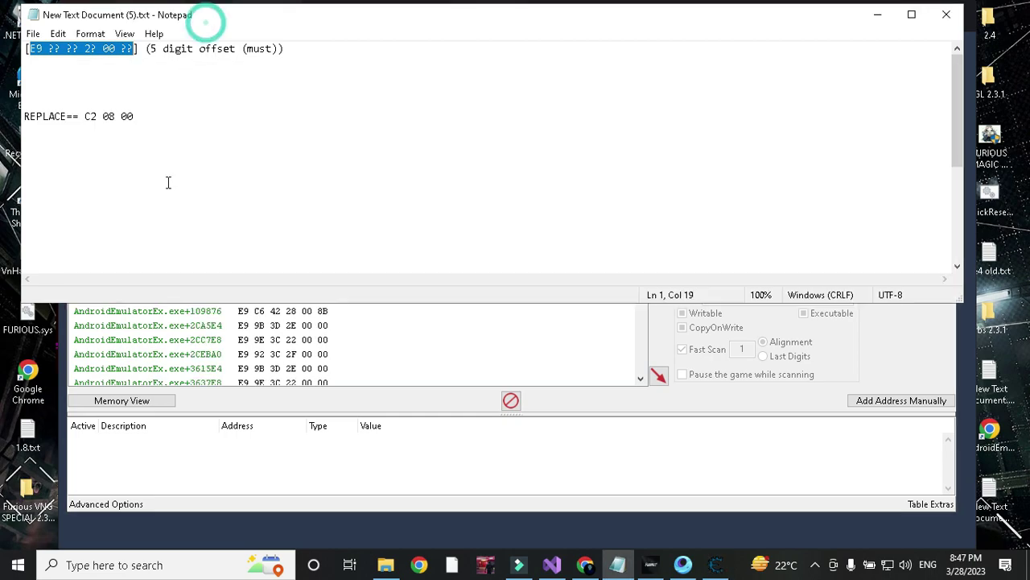
pyautogui.click(156, 170)
pyautogui.moveTo(959, 130); pyautogui.dragTo(957, 238)
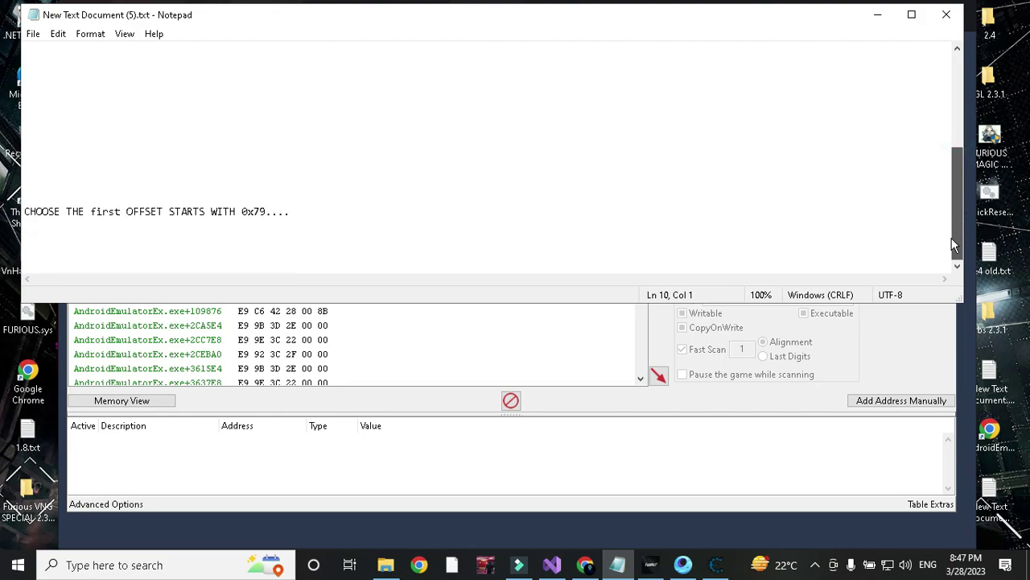
pyautogui.moveTo(24, 213); pyautogui.dragTo(288, 212)
pyautogui.click(248, 230)
pyautogui.click(257, 232)
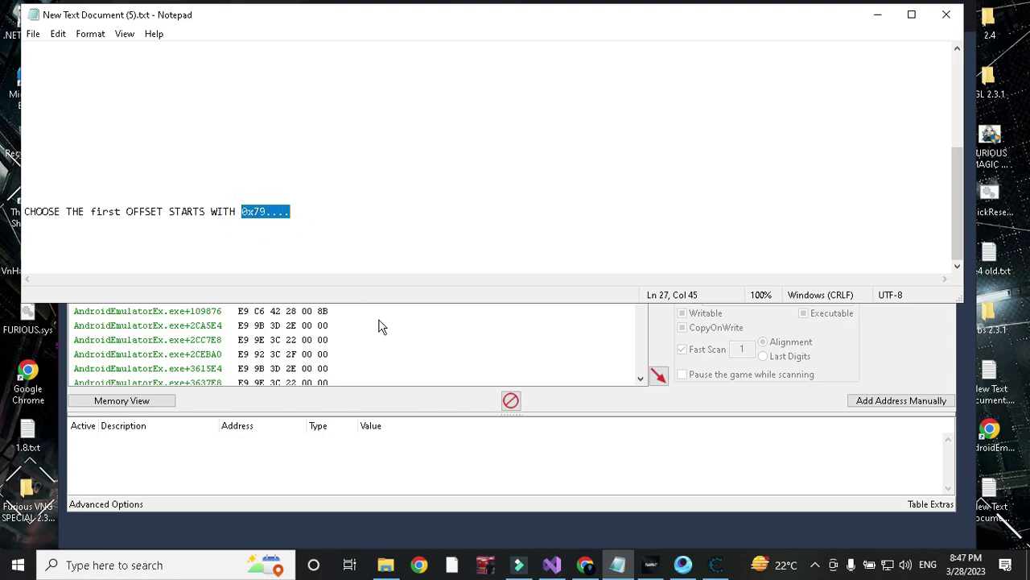
# Select the first Cheat Engine result whose offset starts with 79, AndroidEmulatorEx.exe+79B75
pyautogui.click(427, 342)
pyautogui.scroll(2, 256, 228)
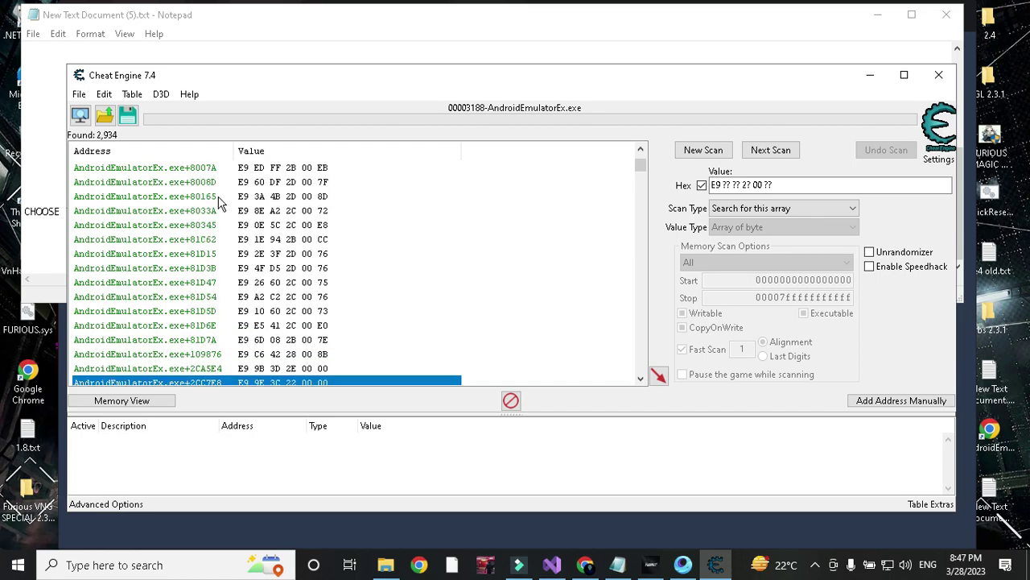
pyautogui.scroll(3, 191, 173)
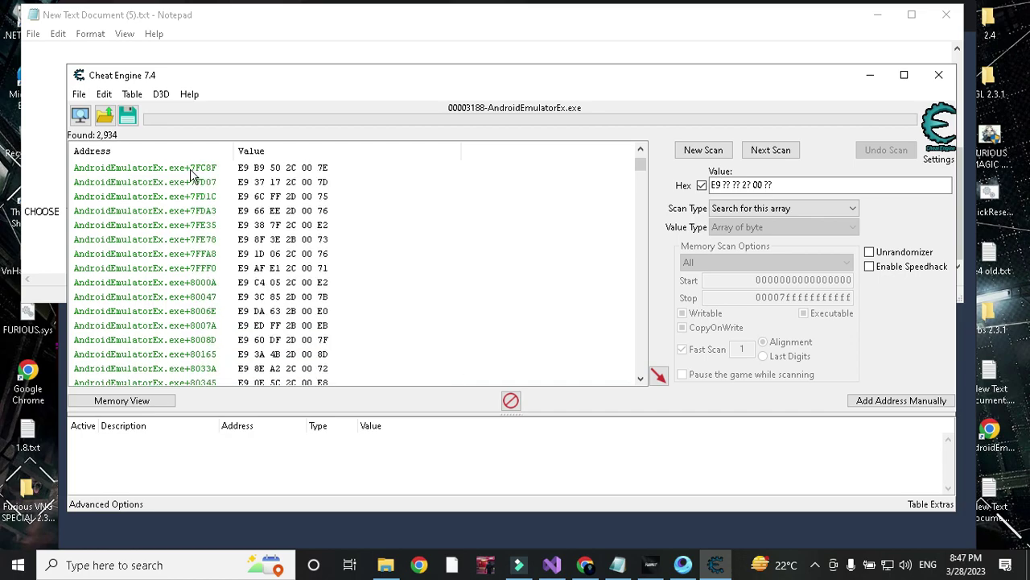
pyautogui.scroll(15, 196, 183)
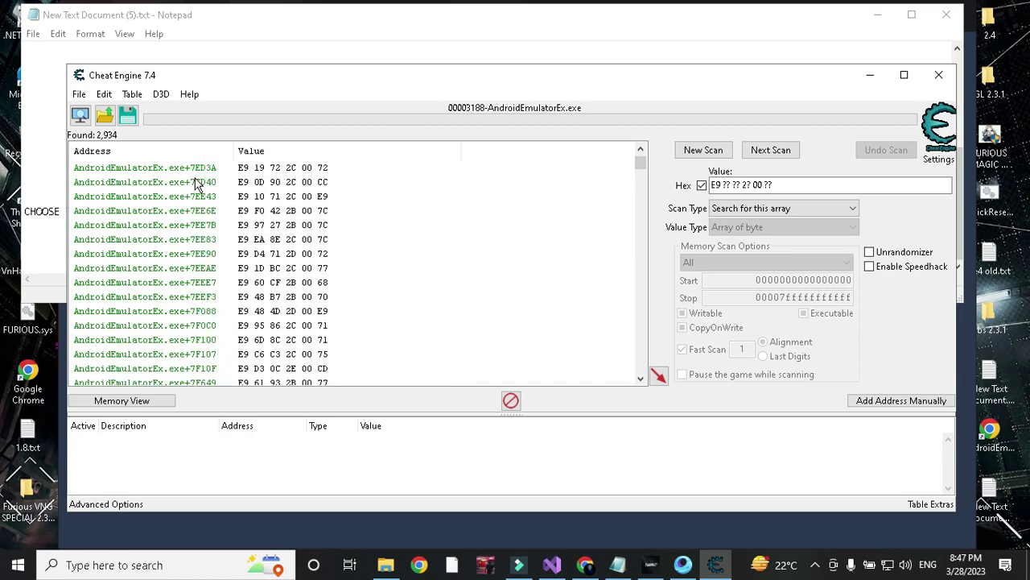
pyautogui.scroll(4, 196, 183)
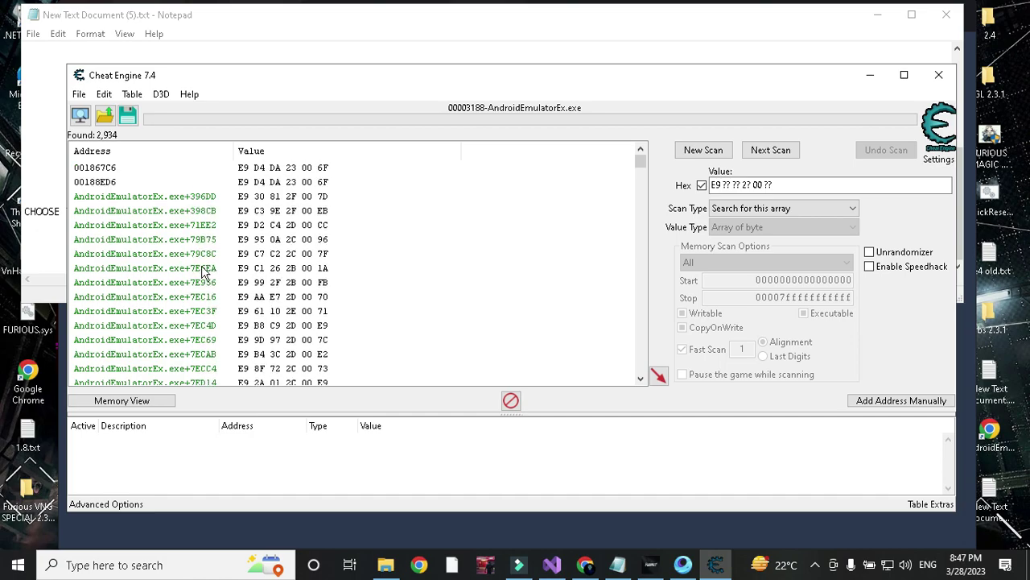
pyautogui.click(207, 240)
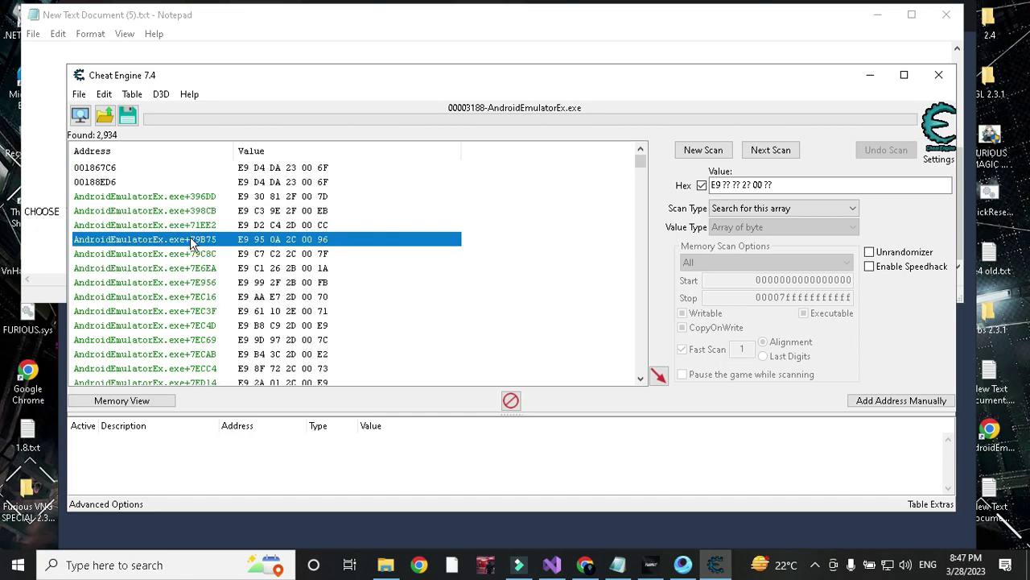
# Add AndroidEmulatorEx.exe+79B75 from the scan results to the address list and copy its address
pyautogui.click(199, 254)
pyautogui.click(184, 241)
pyautogui.doubleClick(128, 240)
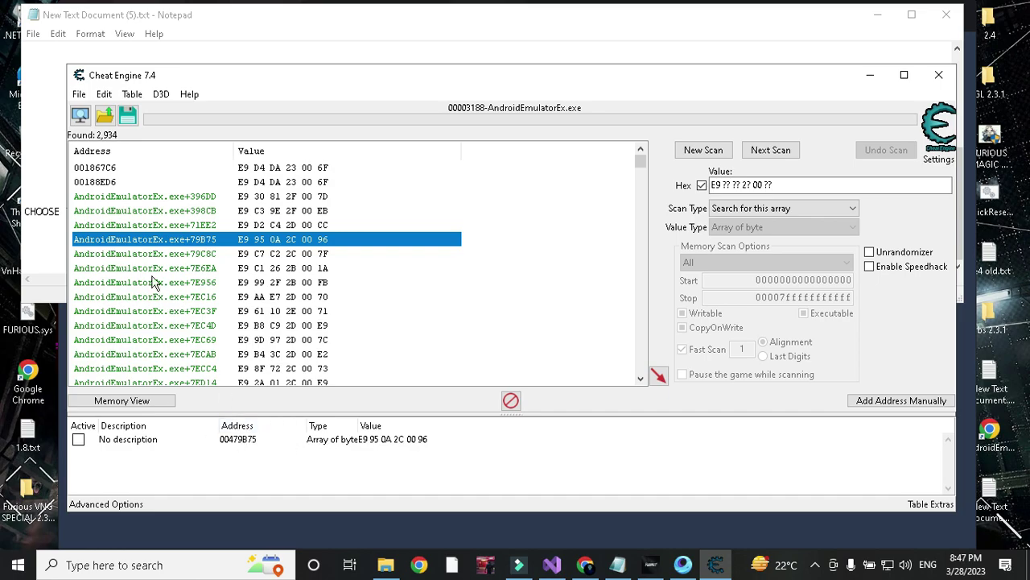
pyautogui.rightClick(125, 247)
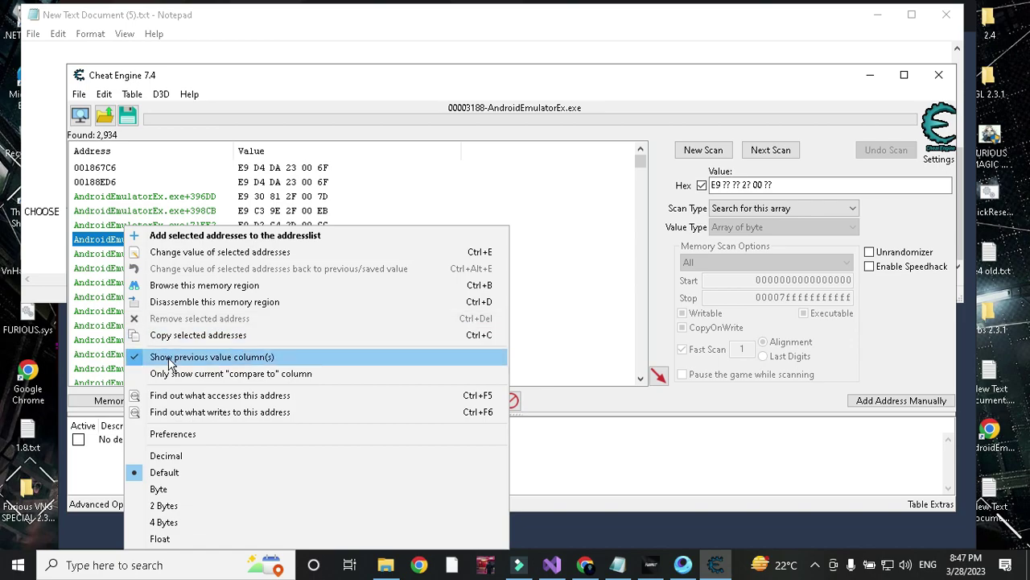
pyautogui.click(112, 244)
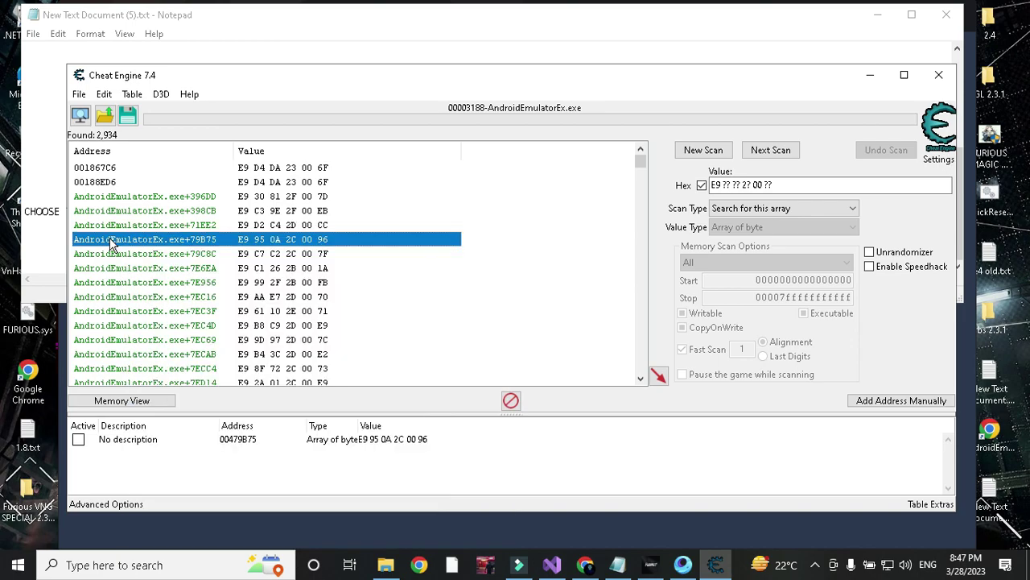
# Paste the copied address into the Notepad note below the REPLACE line and shorten it to AndroidEmulatorEx.exe+79...
pyautogui.click(205, 26)
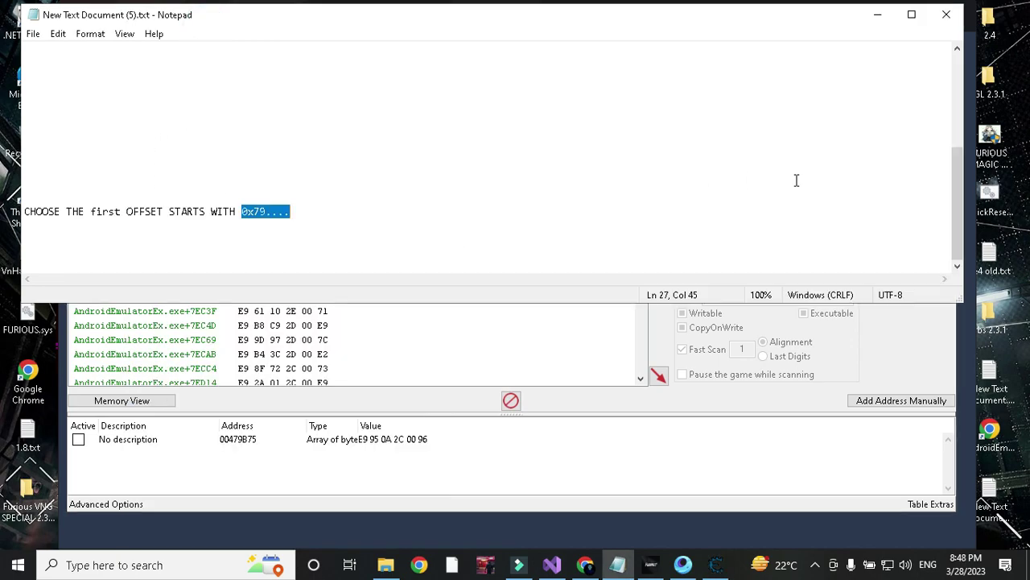
pyautogui.moveTo(957, 203); pyautogui.dragTo(952, 89)
pyautogui.click(111, 178)
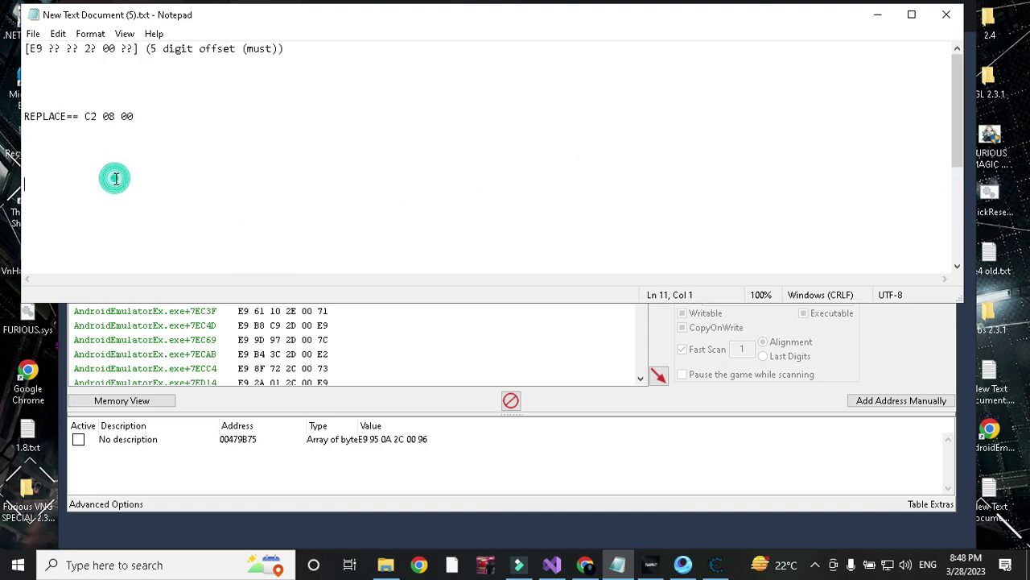
pyautogui.hotkey('ctrl', 'v')
pyautogui.doubleClick(158, 183)
pyautogui.click(188, 207)
pyautogui.click(158, 184)
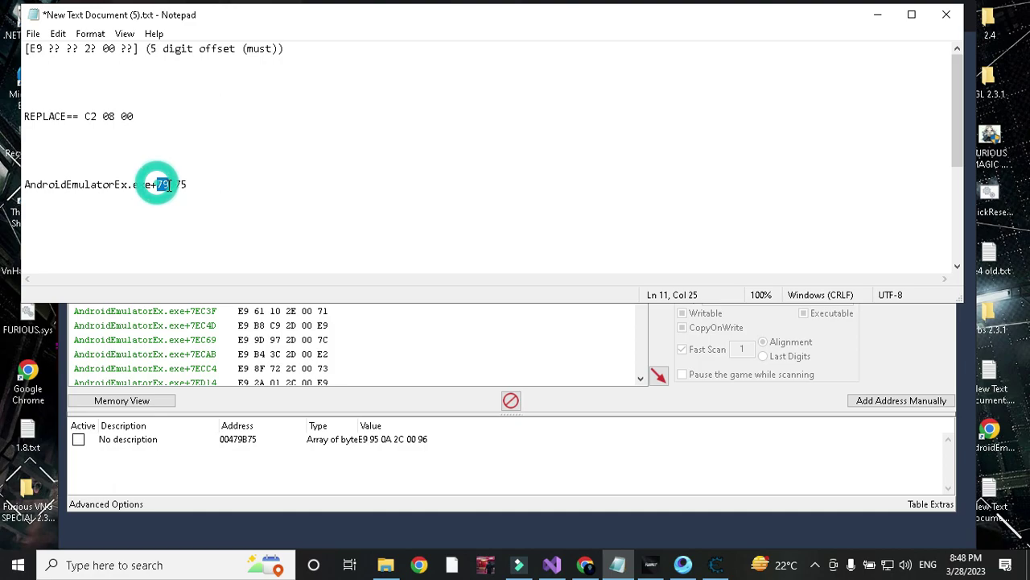
pyautogui.moveTo(189, 184); pyautogui.dragTo(169, 187)
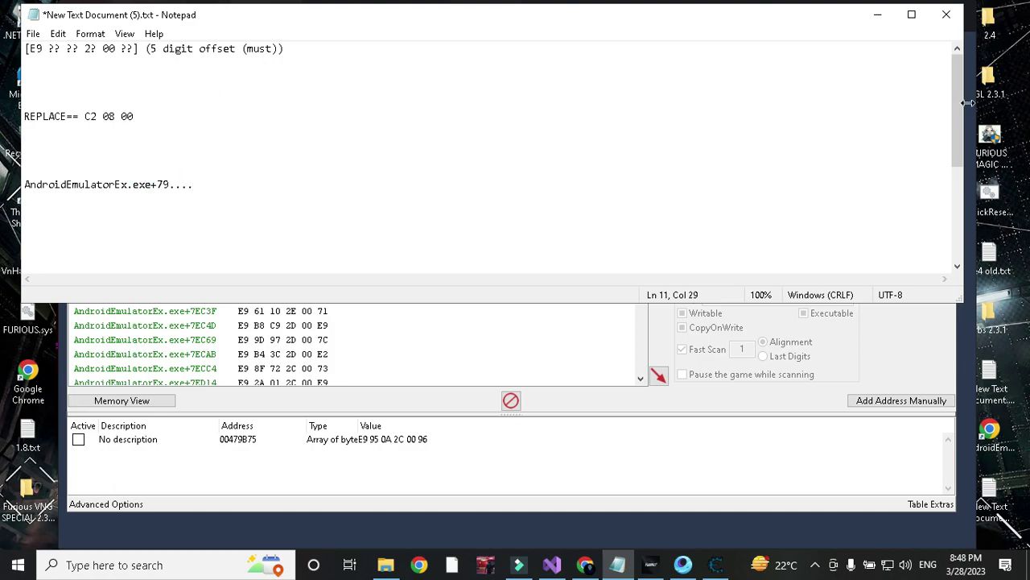
# Move CHOOSE THE first OFFSET STARTS WITH in front of AndroidEmulatorEx.exe+79.... in the note and delete the leftover 0x79.... text
pyautogui.moveTo(961, 102); pyautogui.dragTo(961, 210)
pyautogui.click(308, 209)
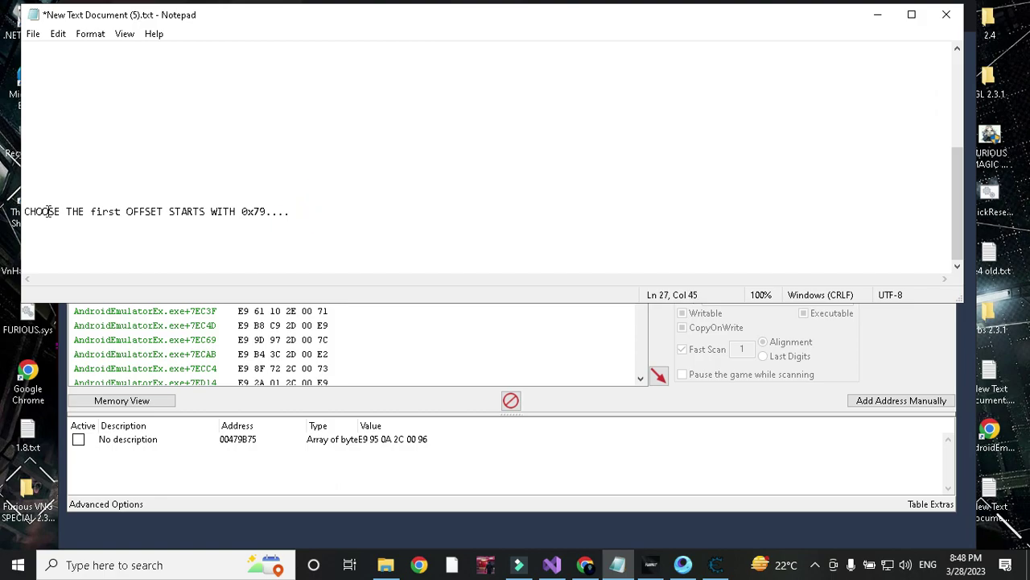
pyautogui.moveTo(27, 211); pyautogui.dragTo(247, 196)
pyautogui.press('BackSpace')
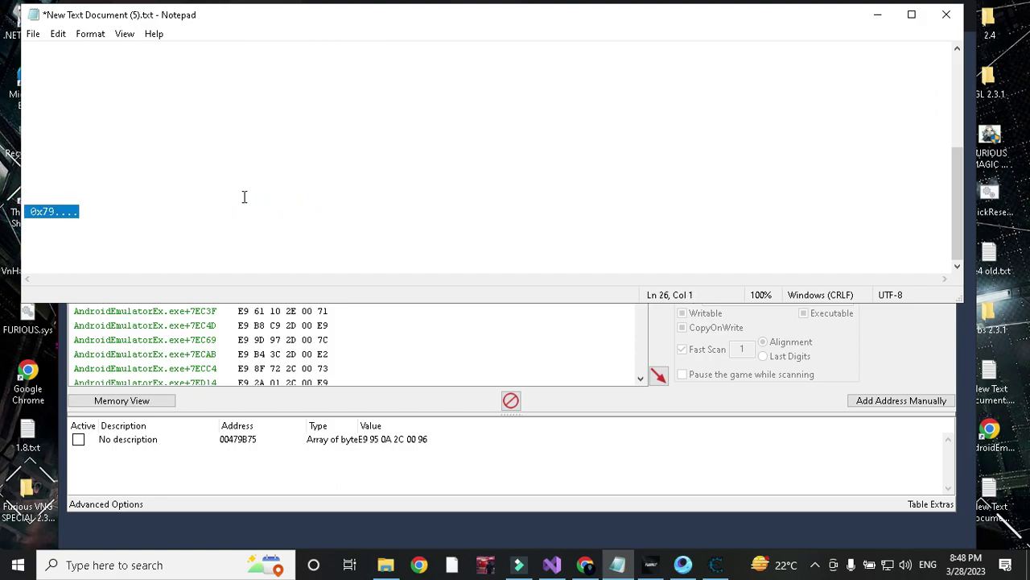
pyautogui.press('BackSpace')
pyautogui.scroll(1, 244, 197)
pyautogui.click(23, 143)
pyautogui.hotkey('ctrl', 'v')
pyautogui.moveTo(25, 145); pyautogui.dragTo(236, 144)
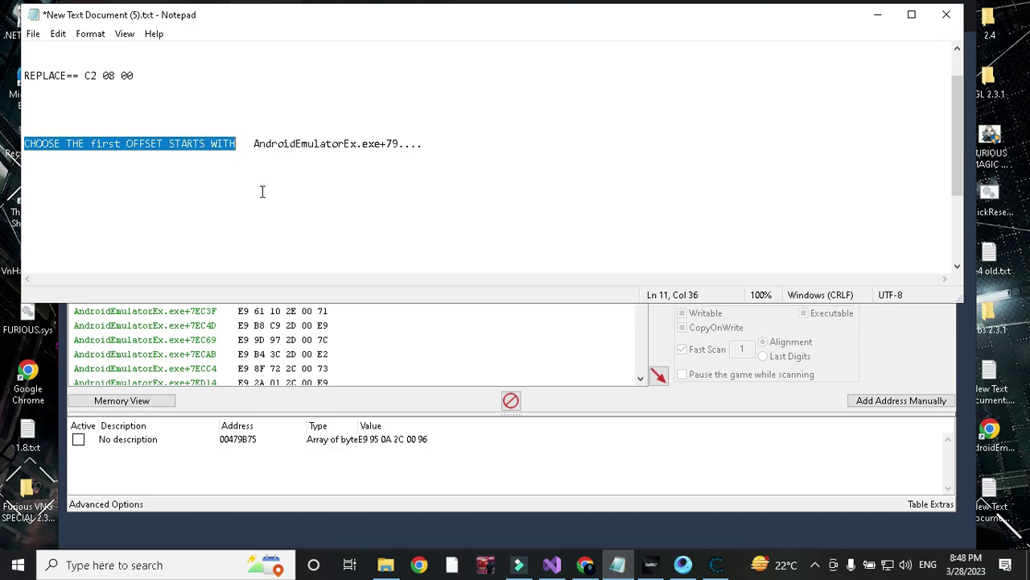
pyautogui.click(258, 187)
pyautogui.click(255, 143)
pyautogui.click(383, 169)
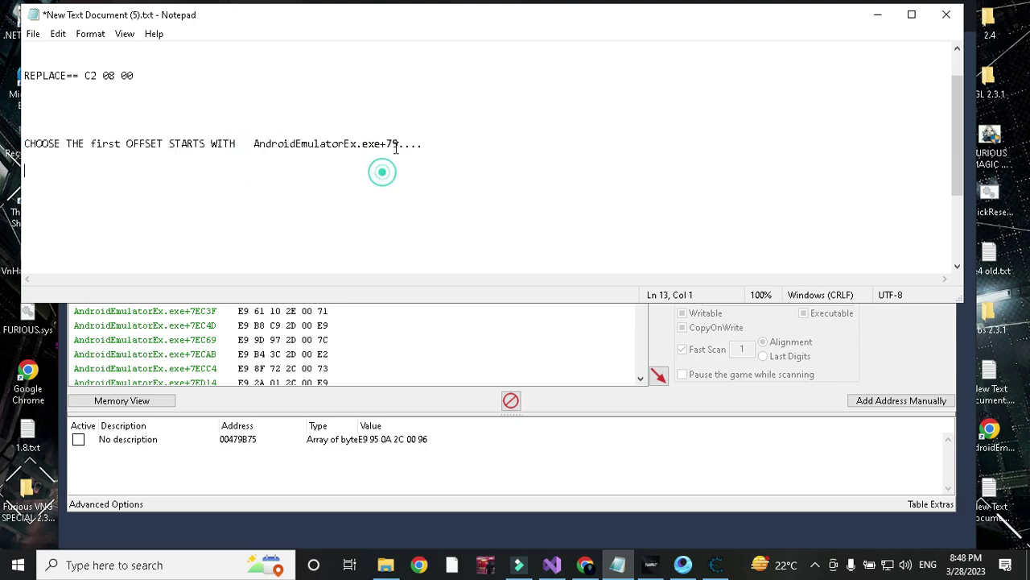
pyautogui.moveTo(387, 143); pyautogui.dragTo(394, 143)
pyautogui.click(395, 143)
# Return to Cheat Engine, add AndroidEmulatorEx.exe+79B75 to the address list again and select the new entry
pyautogui.click(877, 15)
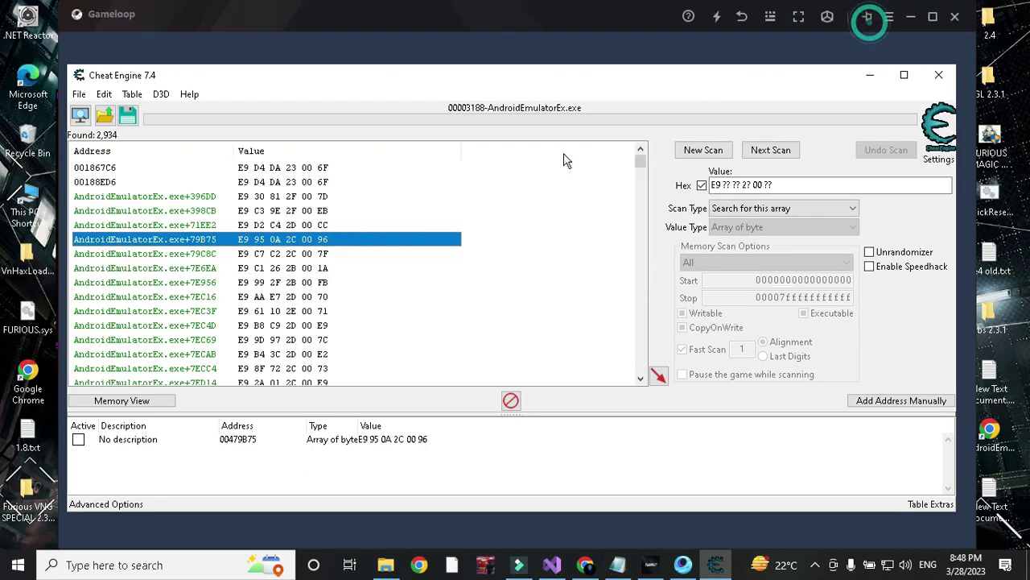
pyautogui.doubleClick(204, 240)
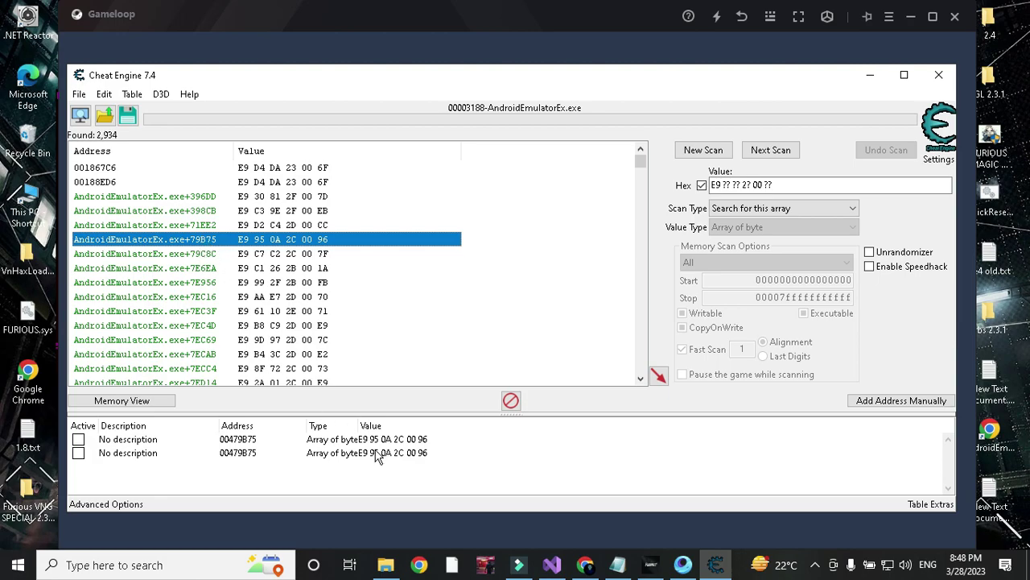
pyautogui.click(379, 452)
# Copy the replacement bytes C2 08 00 from the Notepad note and set them as the value of the selected 00479B75 entry
pyautogui.click(622, 566)
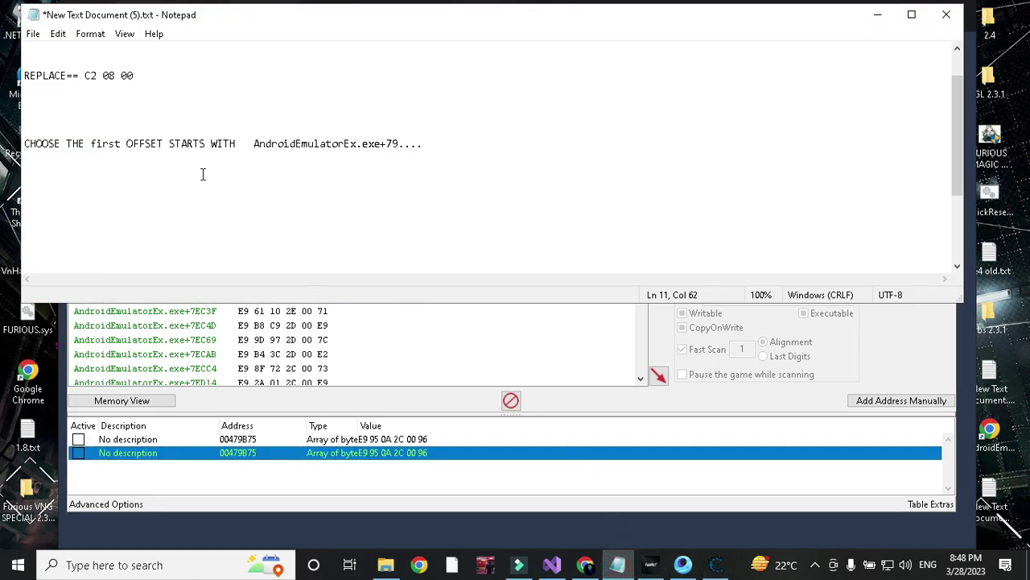
pyautogui.moveTo(84, 75); pyautogui.dragTo(140, 76)
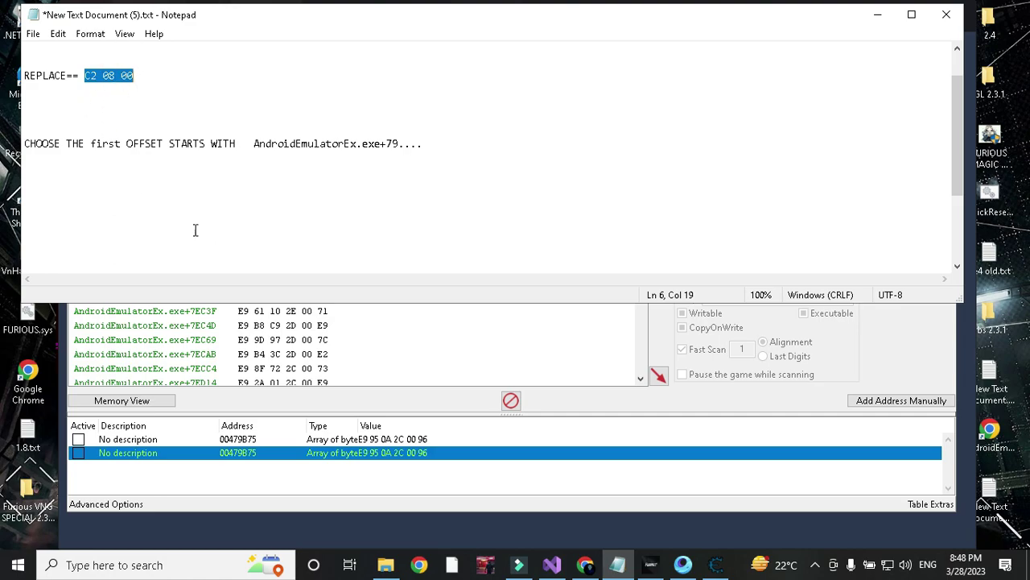
pyautogui.doubleClick(402, 453)
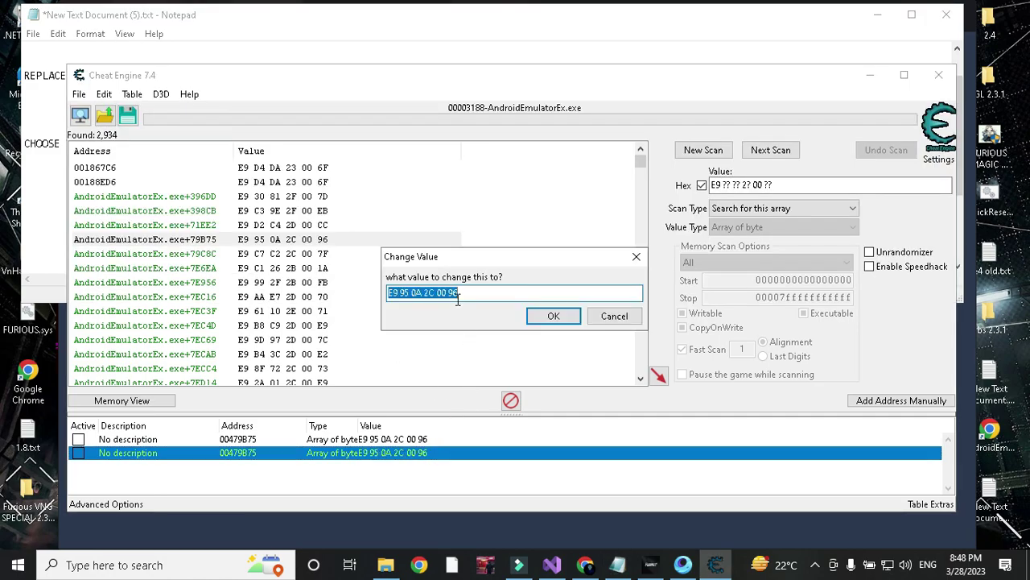
pyautogui.moveTo(485, 290); pyautogui.dragTo(387, 284)
pyautogui.hotkey('ctrl', 'v')
pyautogui.click(550, 315)
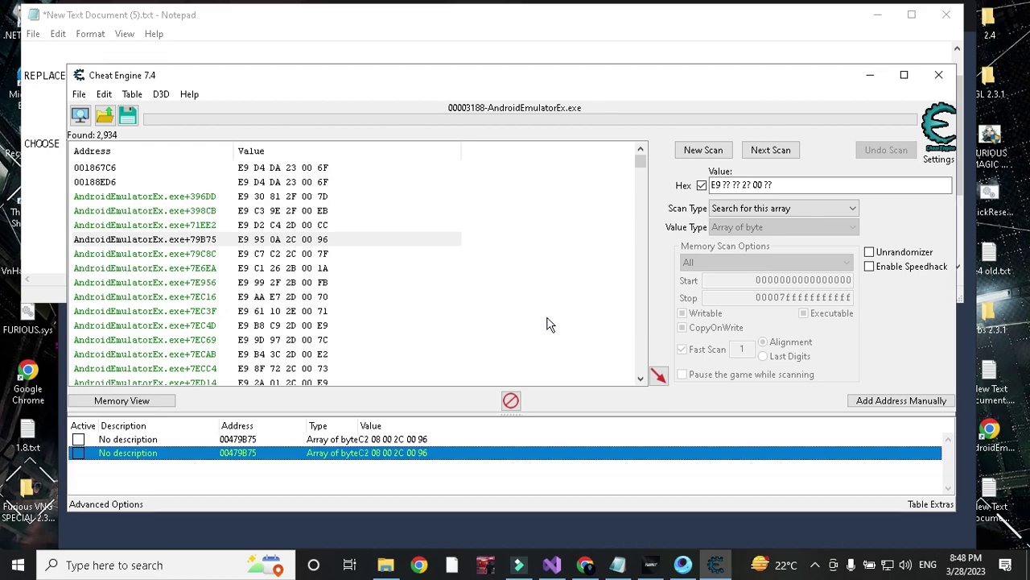
# Switch to Gameloop, restore it to a smaller window and run its memory cleanup
pyautogui.hotkey('alt', 'Tab')
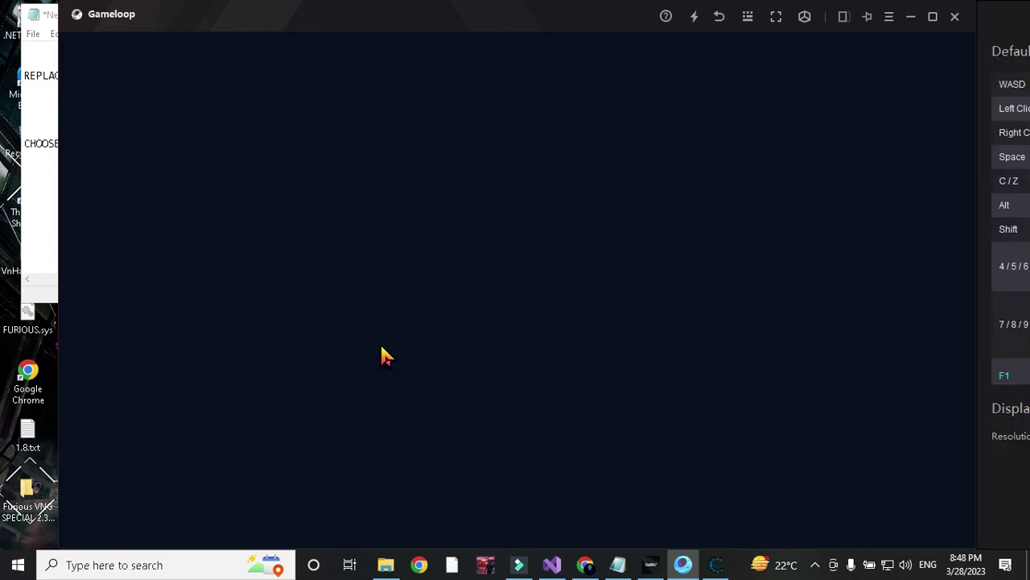
pyautogui.click(61, 9)
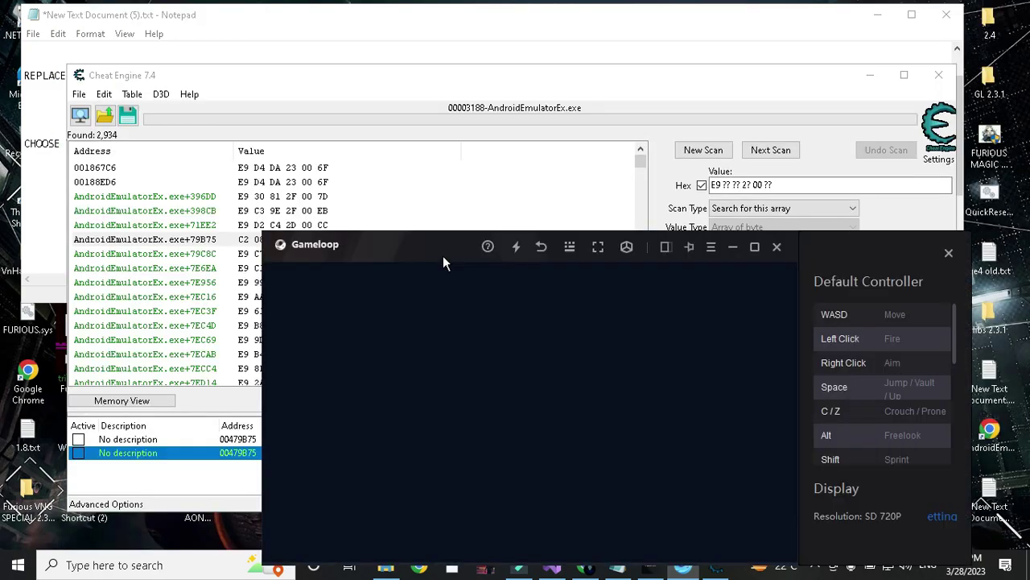
pyautogui.moveTo(443, 263); pyautogui.dragTo(272, 115)
pyautogui.click(349, 100)
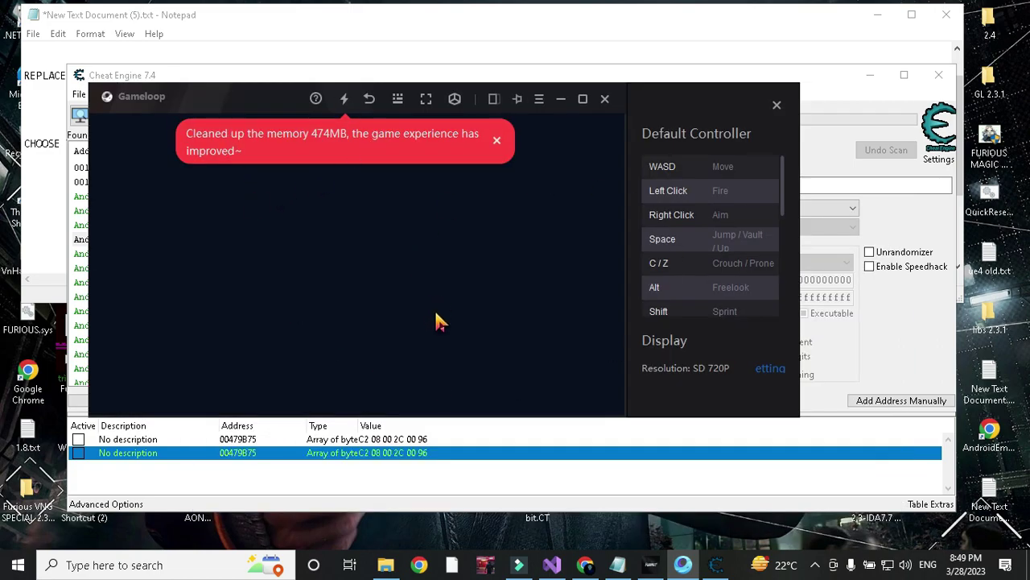
pyautogui.click(496, 142)
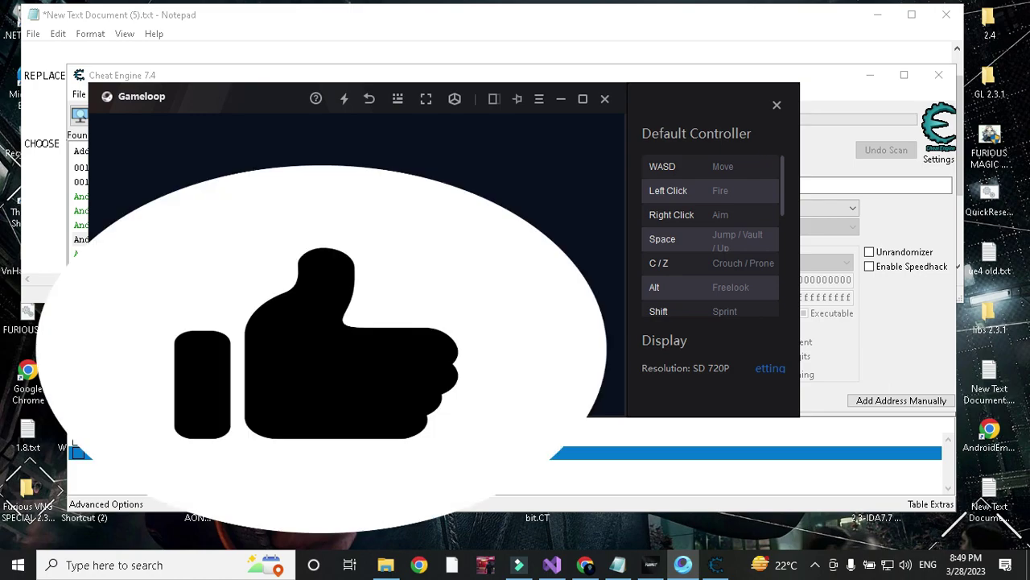
pyautogui.click(493, 98)
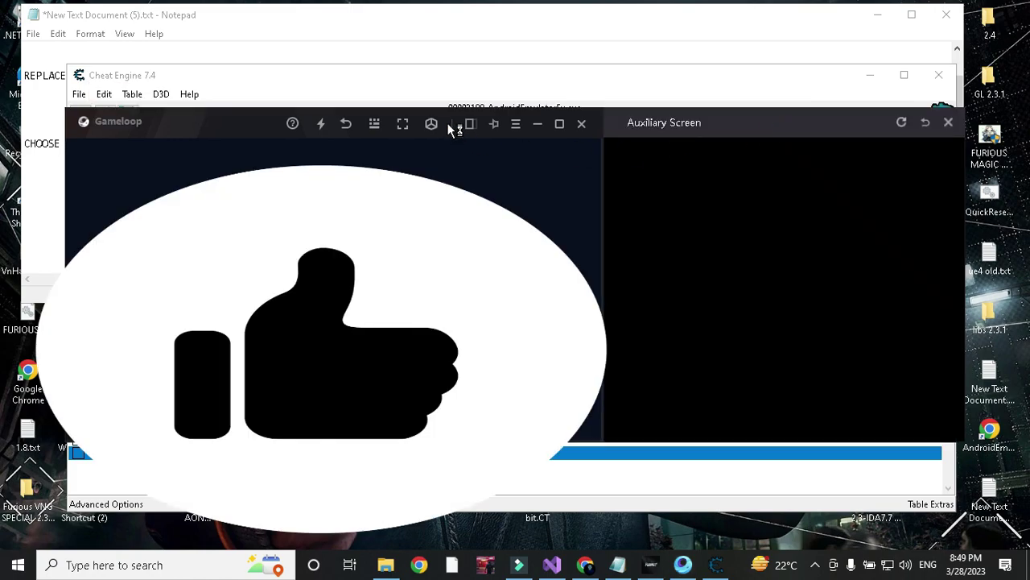
pyautogui.click(949, 125)
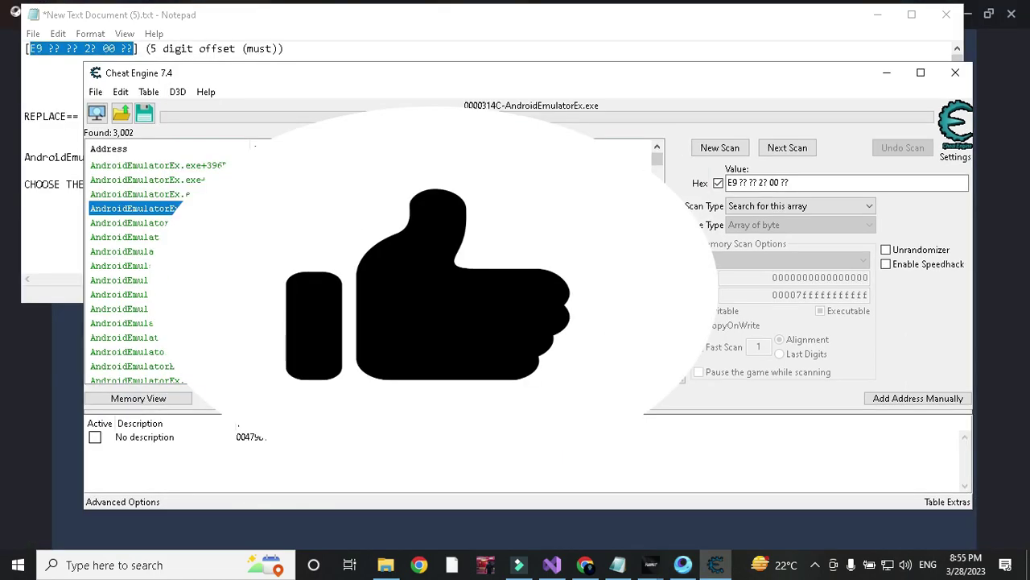
# In Cheat Engine, extend the array-of-byte length of the 00479B75 entry in the address list to 16
pyautogui.click(381, 439)
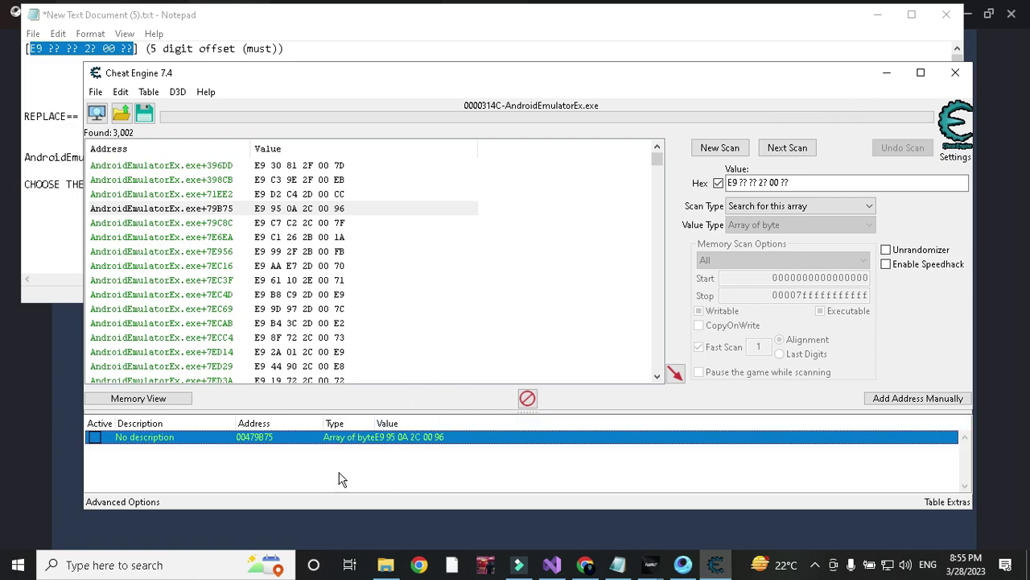
pyautogui.click(877, 15)
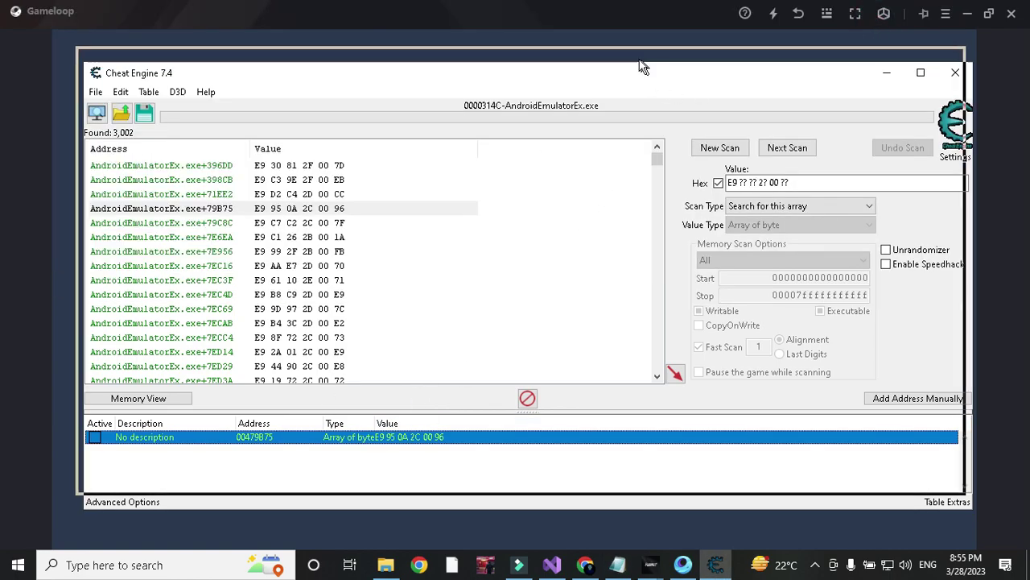
pyautogui.moveTo(644, 68); pyautogui.dragTo(629, 51)
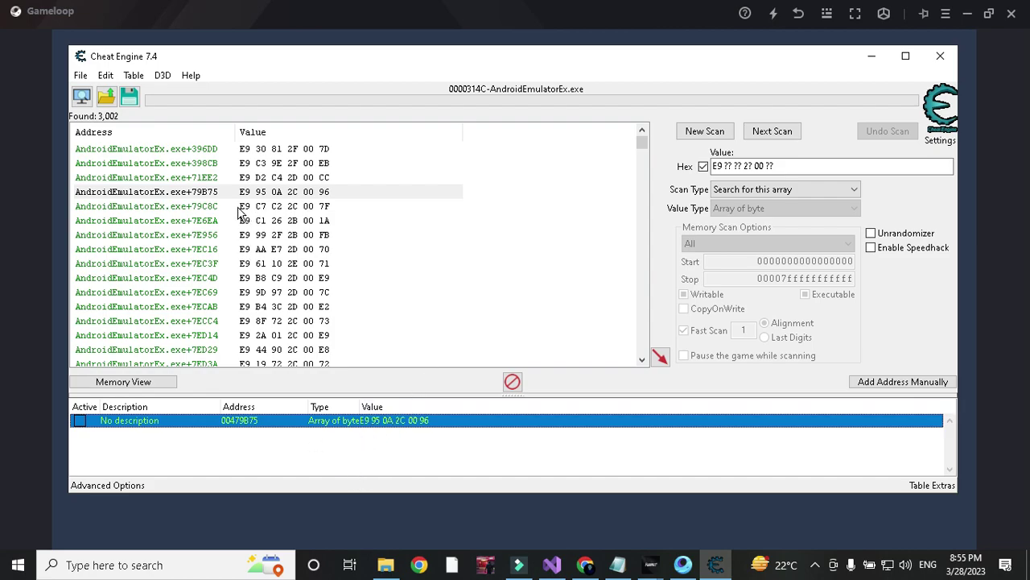
pyautogui.click(179, 192)
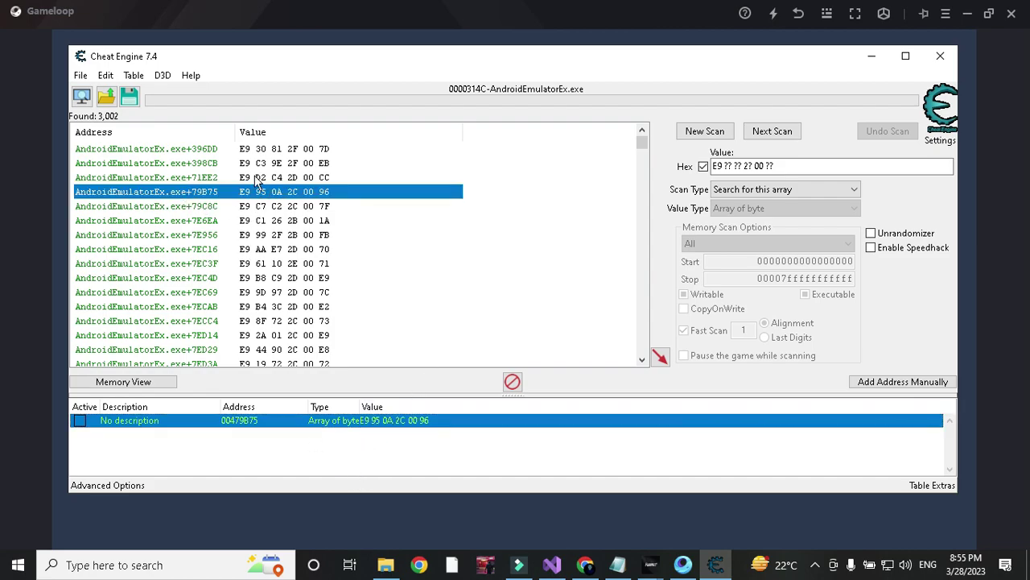
pyautogui.click(393, 425)
pyautogui.doubleClick(316, 427)
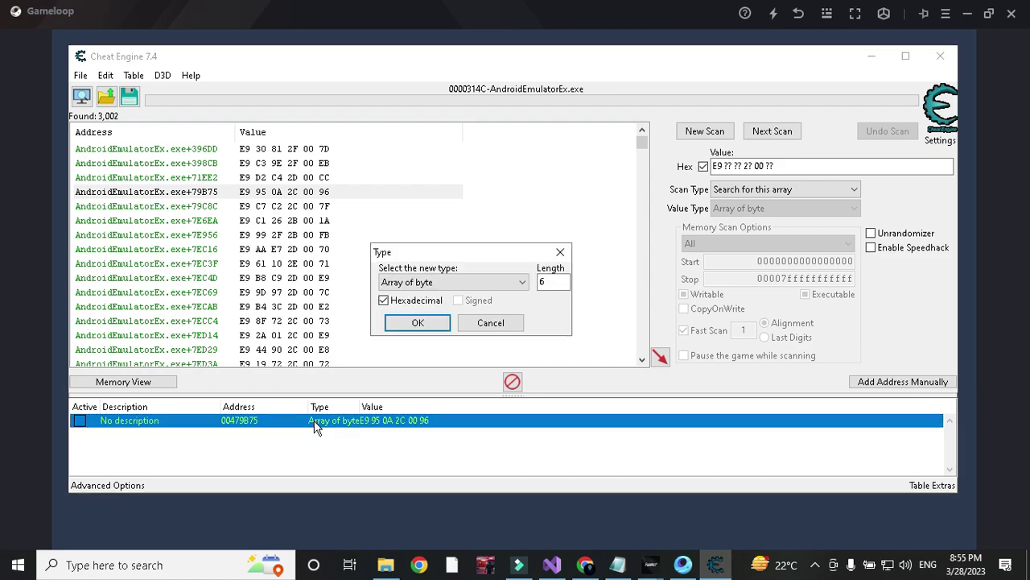
pyautogui.click(560, 252)
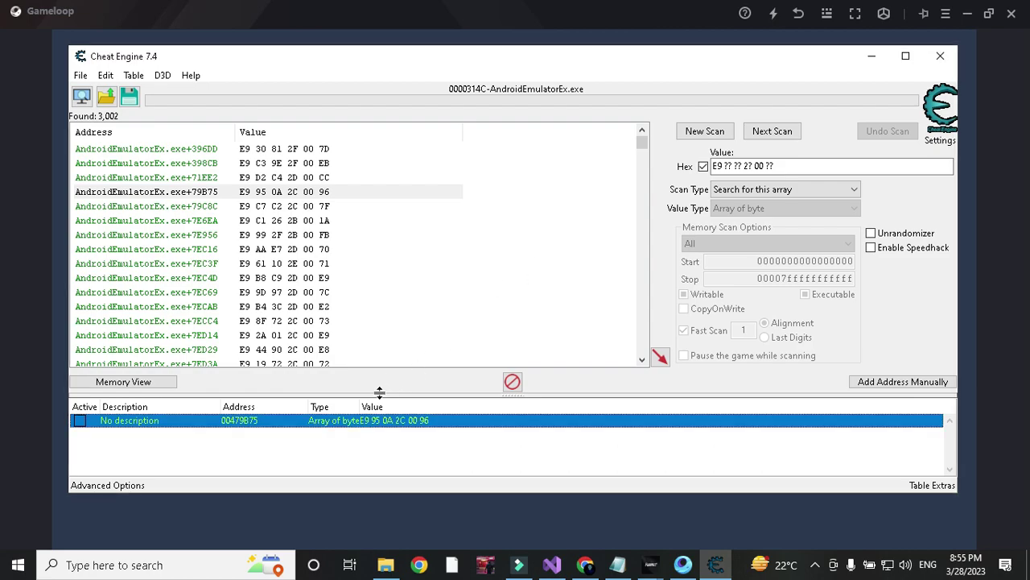
pyautogui.doubleClick(320, 426)
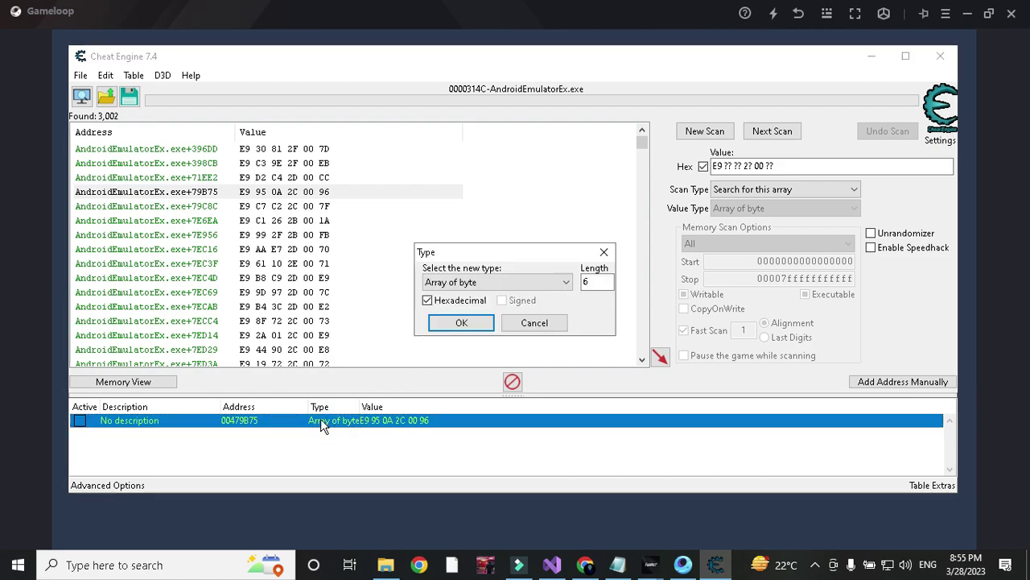
pyautogui.click(591, 280)
pyautogui.click(462, 323)
# Open the value of the 00479B75 entry for editing and copy its whole byte string
pyautogui.doubleClick(487, 417)
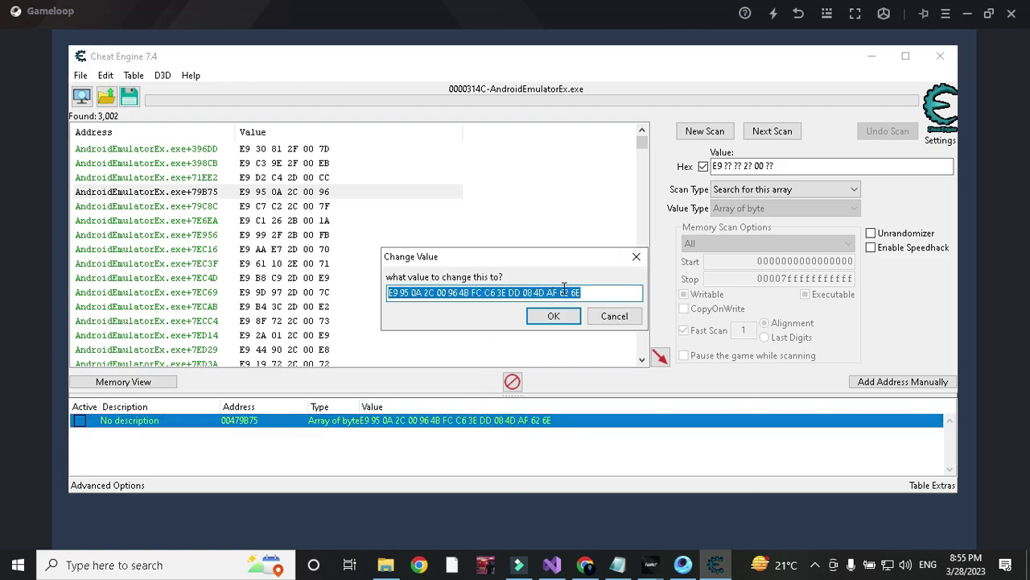
pyautogui.click(592, 292)
pyautogui.moveTo(592, 292); pyautogui.dragTo(387, 298)
pyautogui.rightClick(396, 311)
pyautogui.click(430, 347)
# Add a "scan=" line with the copied byte string above REPLACE in the Notepad note and insert two blank lines above it
pyautogui.click(617, 564)
pyautogui.click(81, 100)
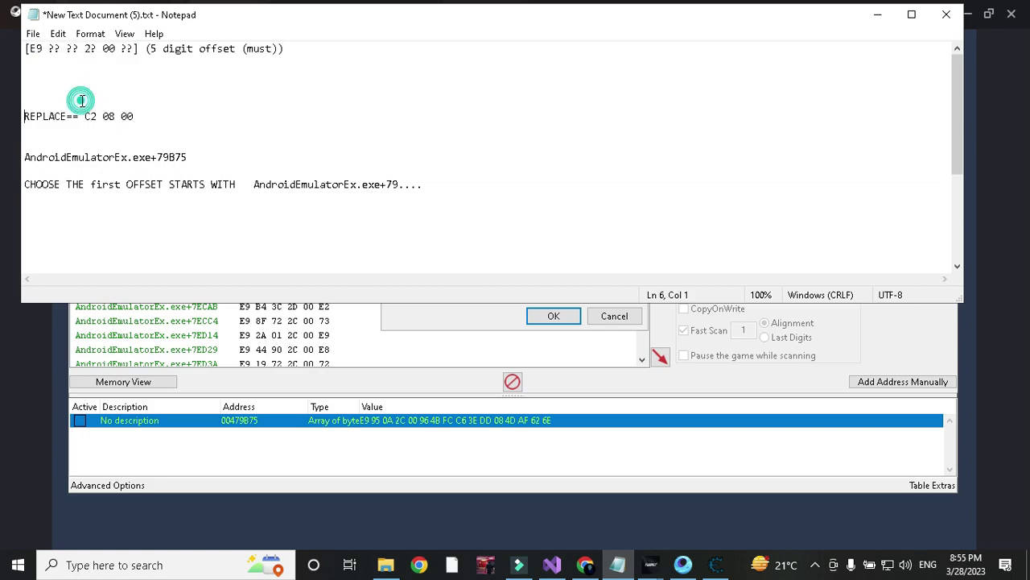
pyautogui.click(76, 94)
pyautogui.write('scan=')
pyautogui.hotkey('ctrl', 'v')
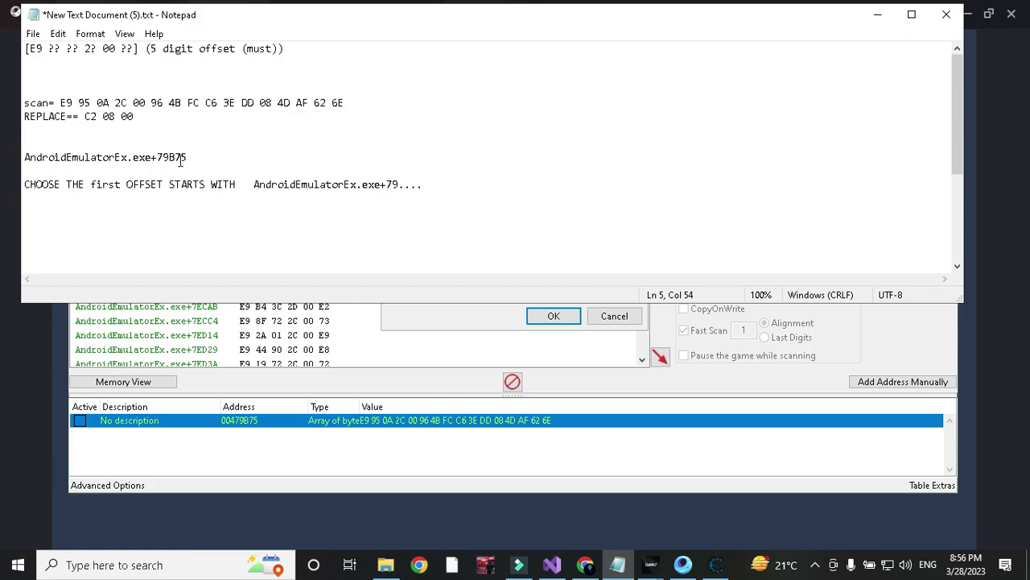
pyautogui.click(98, 90)
pyautogui.press('Return')
pyautogui.press('Return')
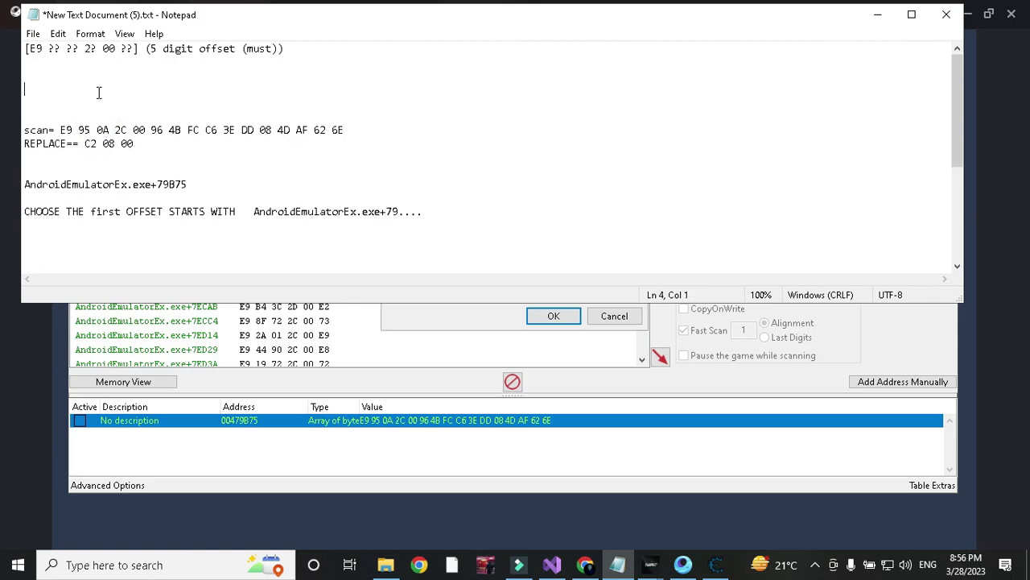